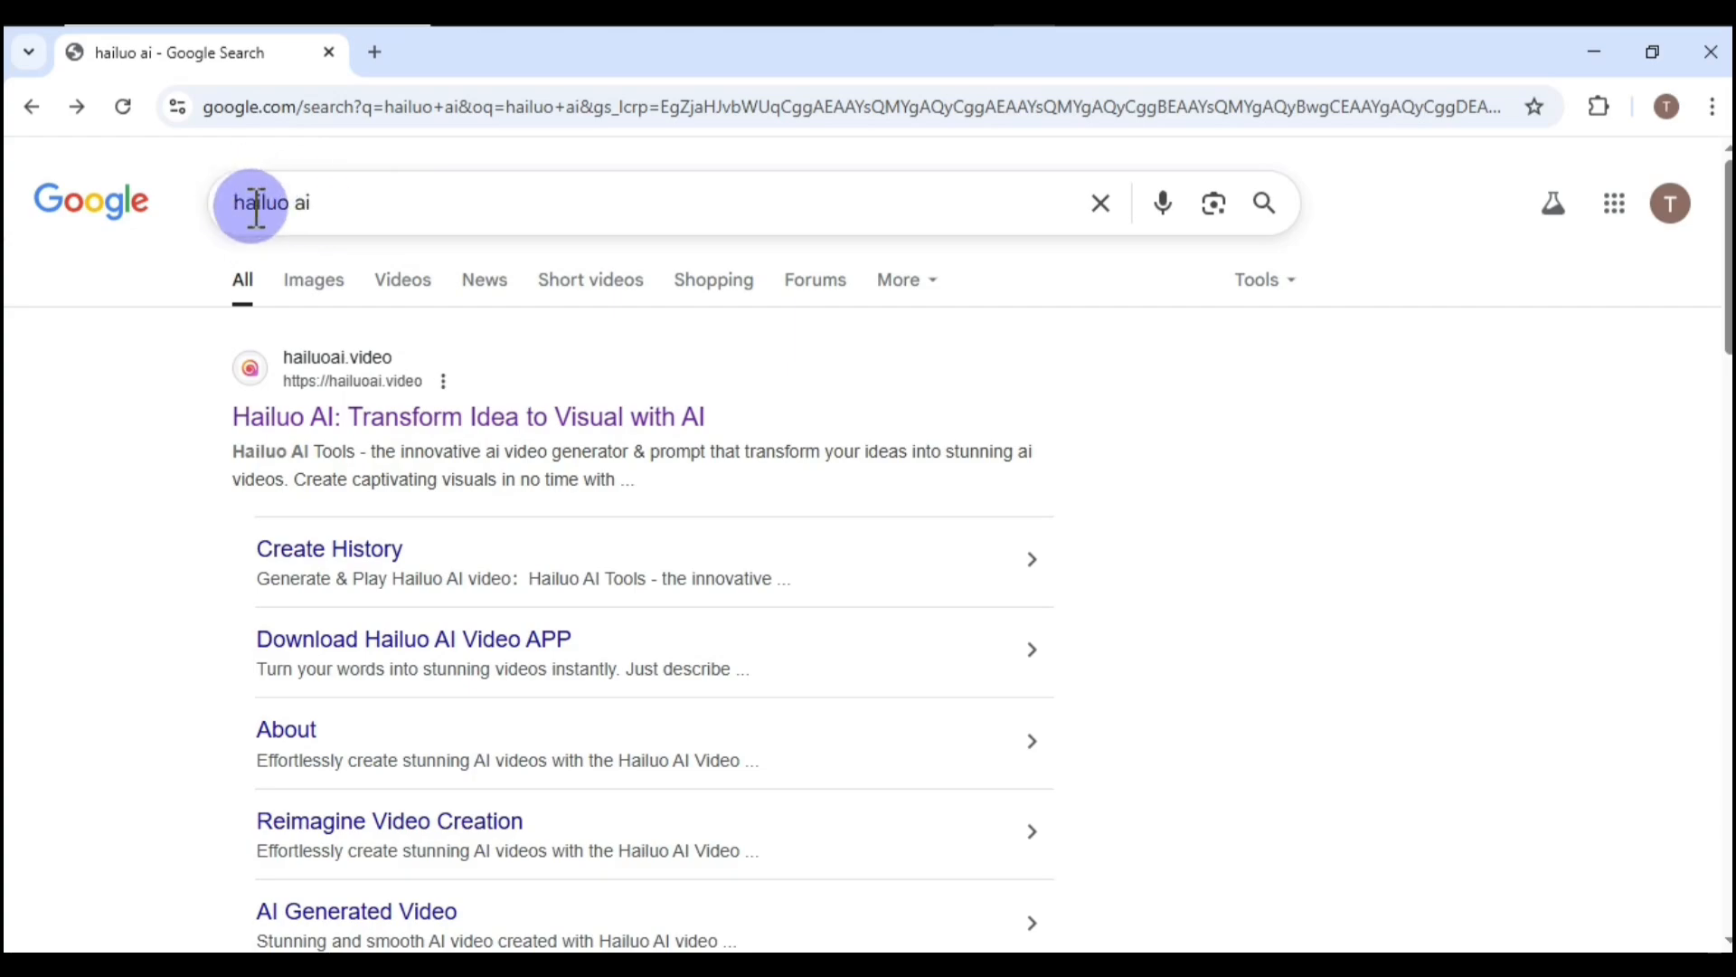
Step: Open the Hailuo AI website from the search results, sign in with the Google account and dismiss the latest-updates notice
click(302, 411)
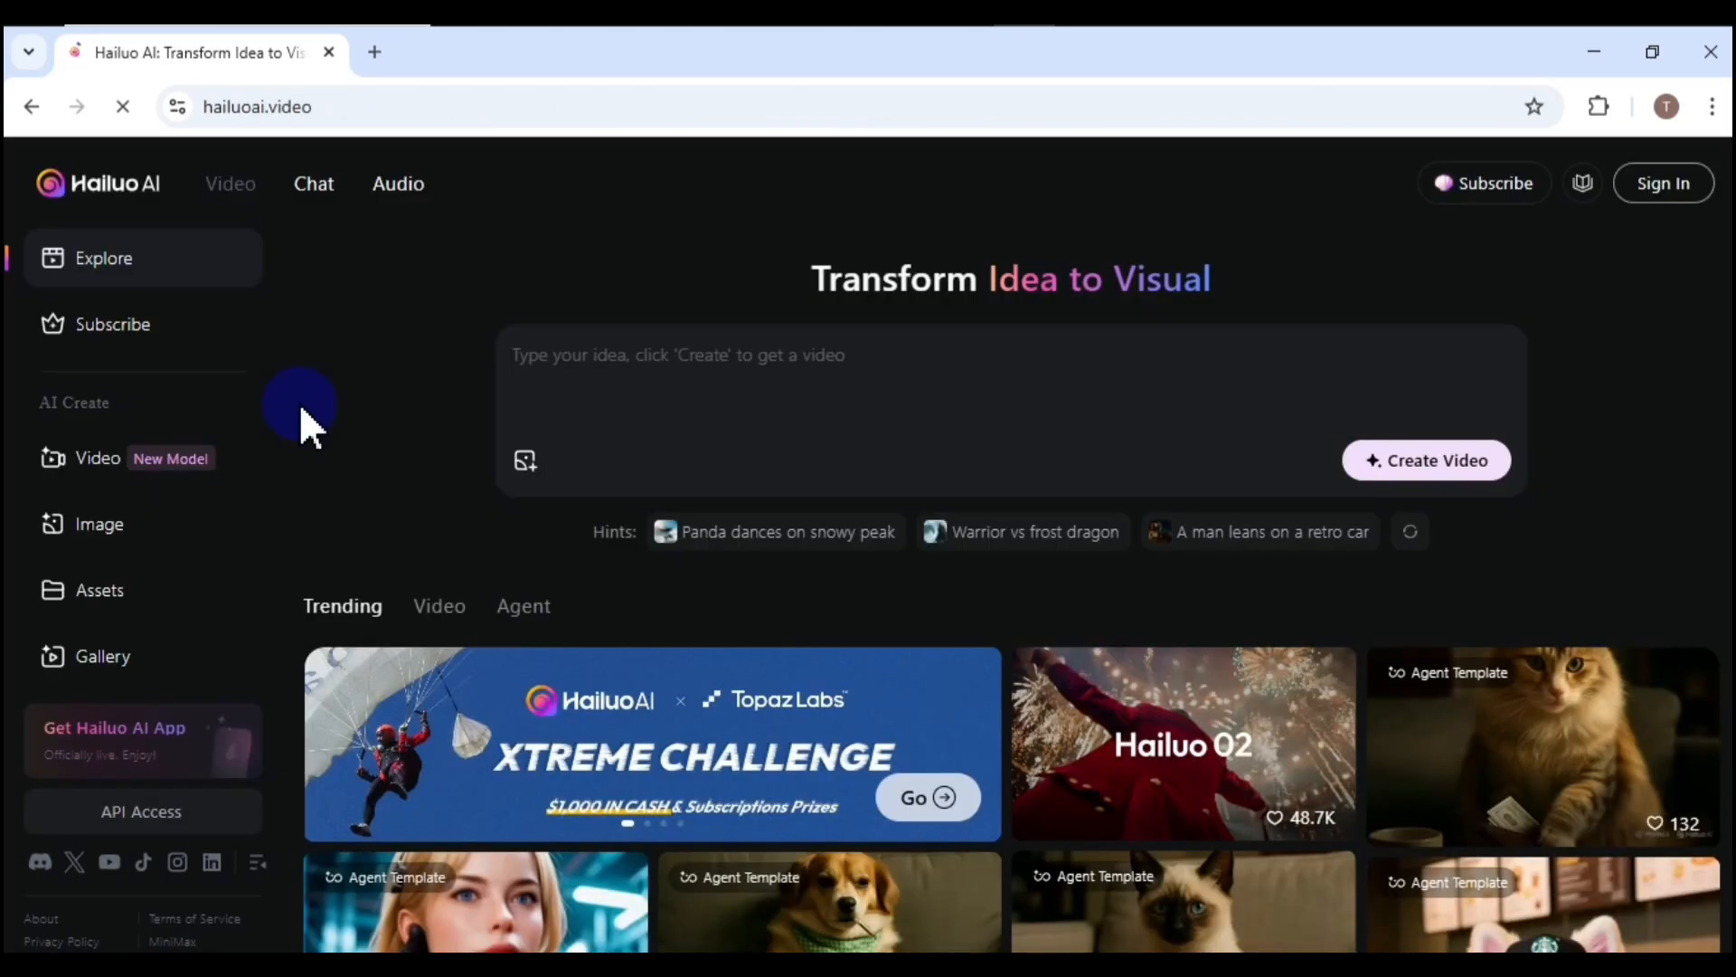
click(1665, 204)
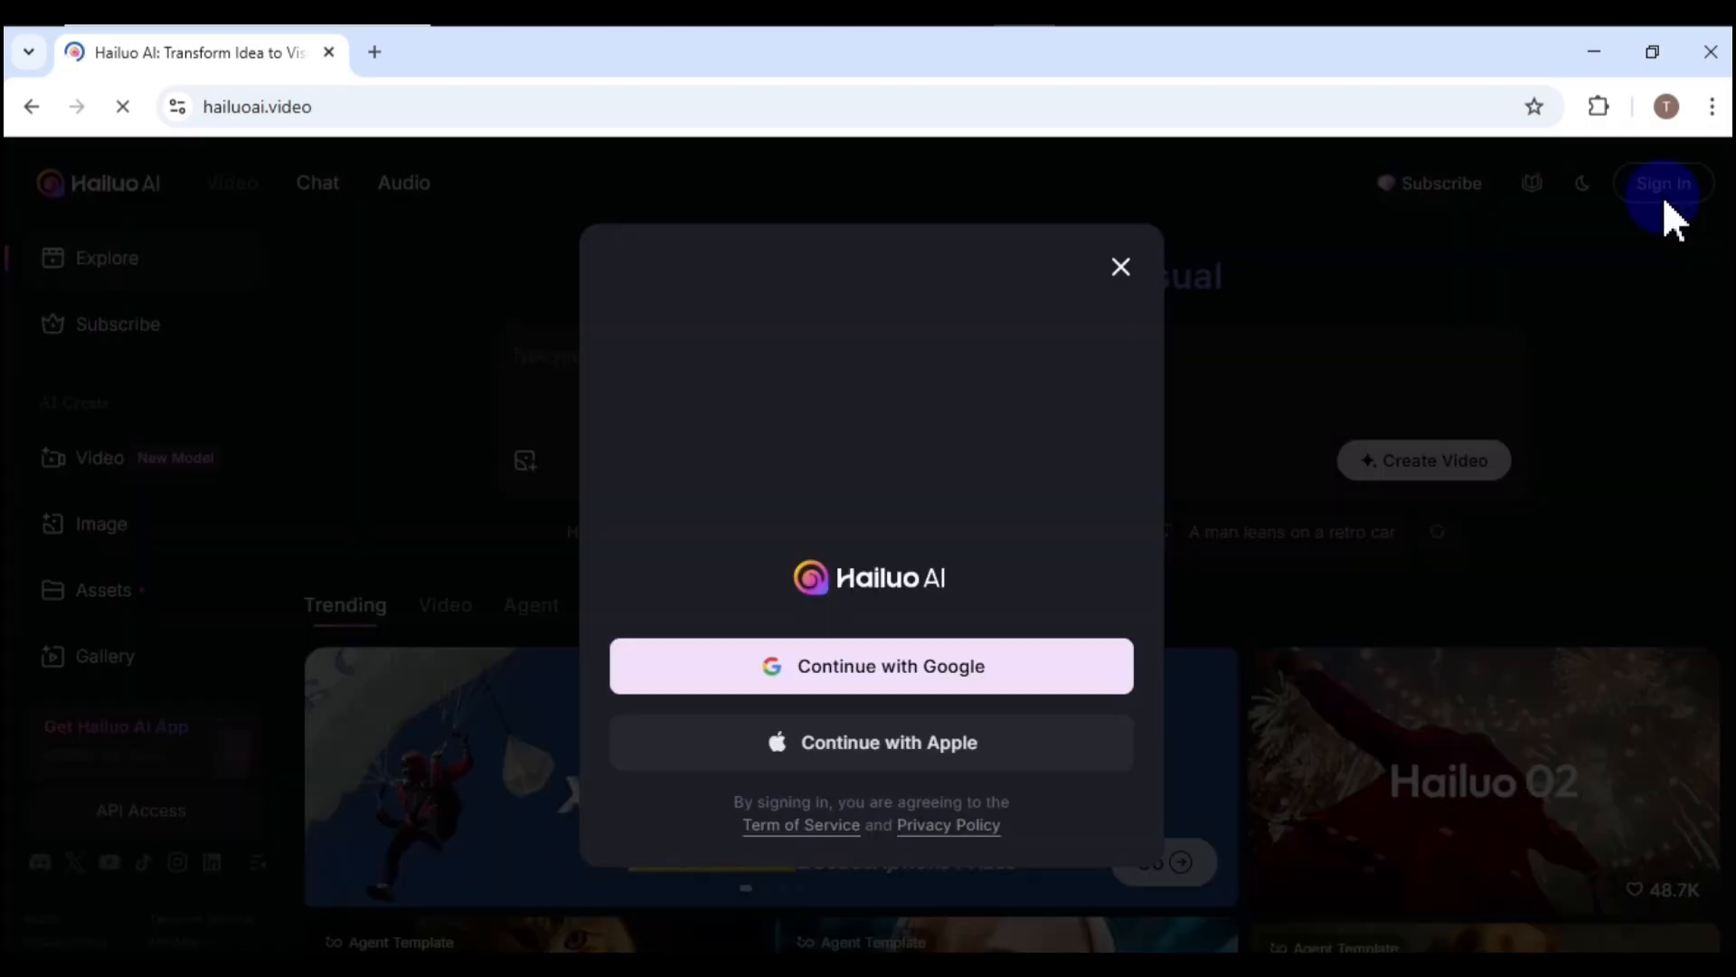
click(891, 680)
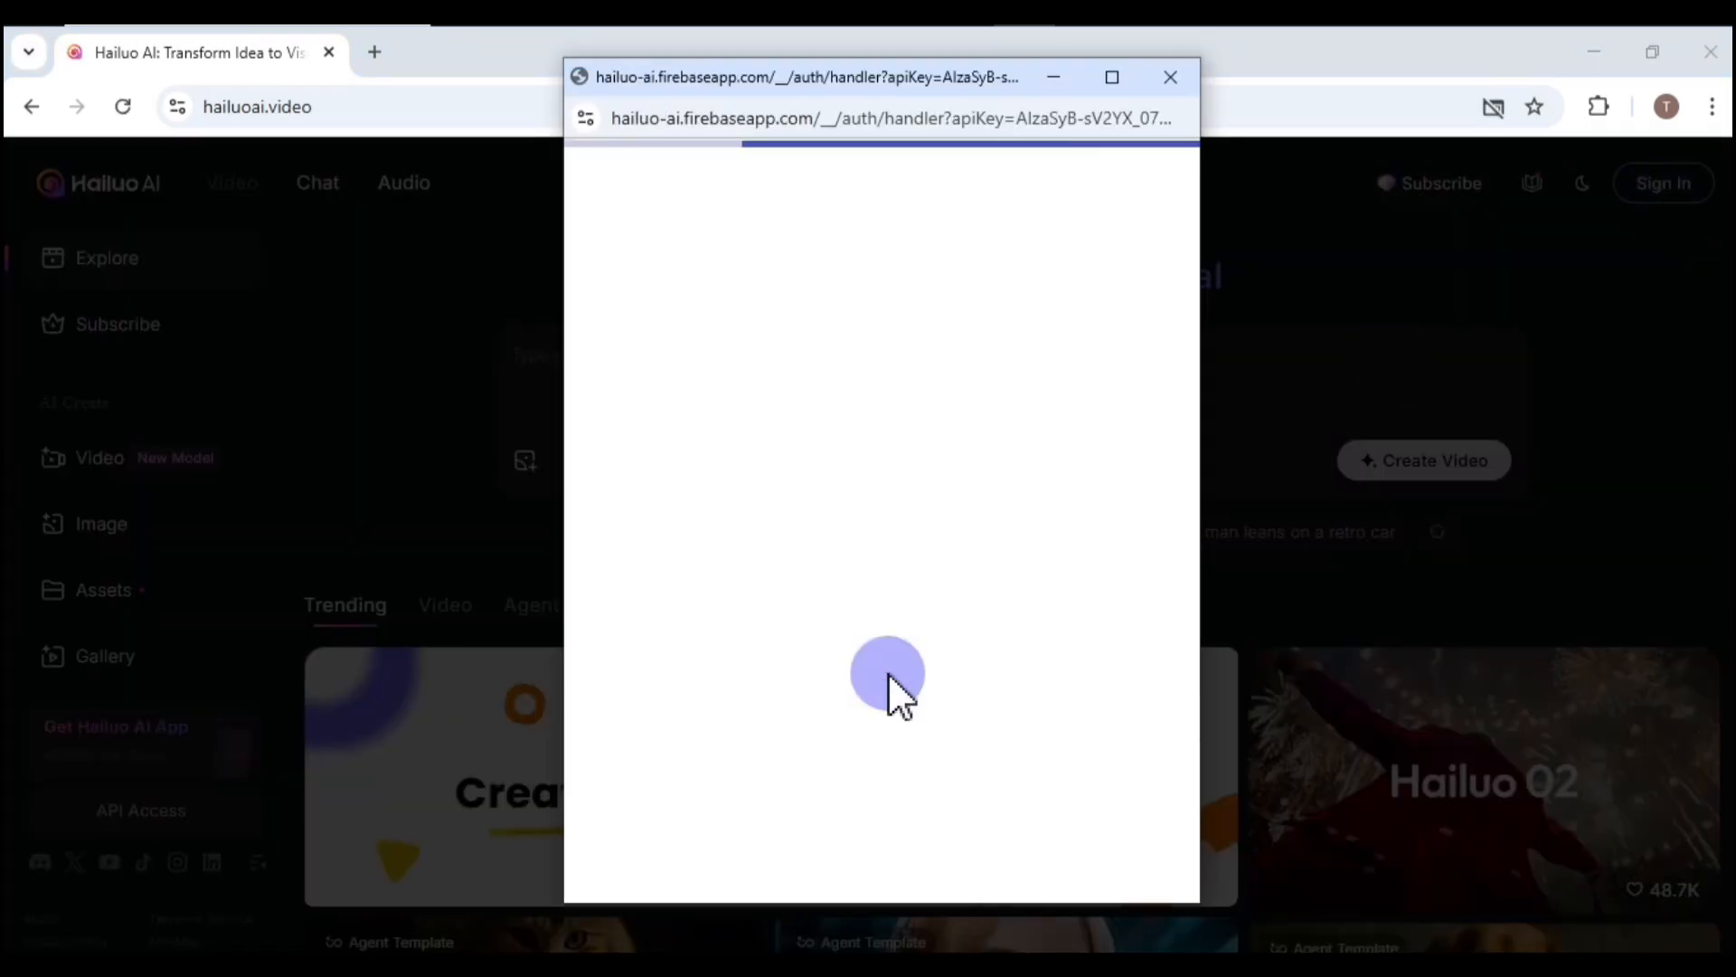
click(864, 470)
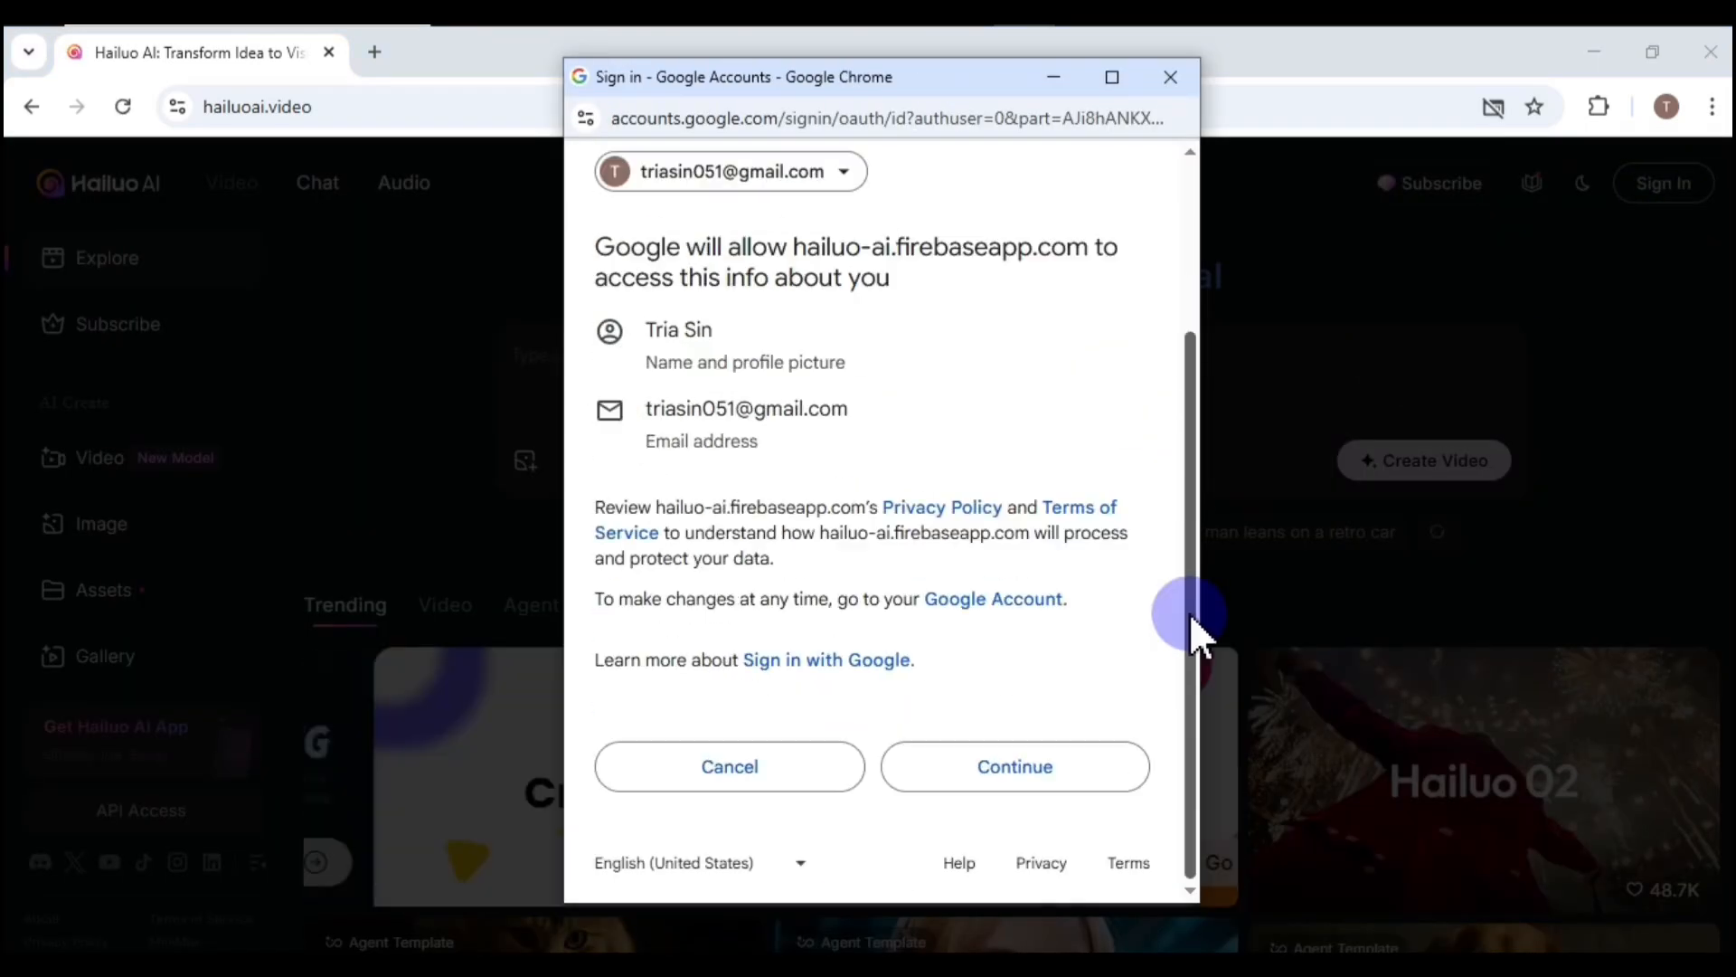
click(1060, 767)
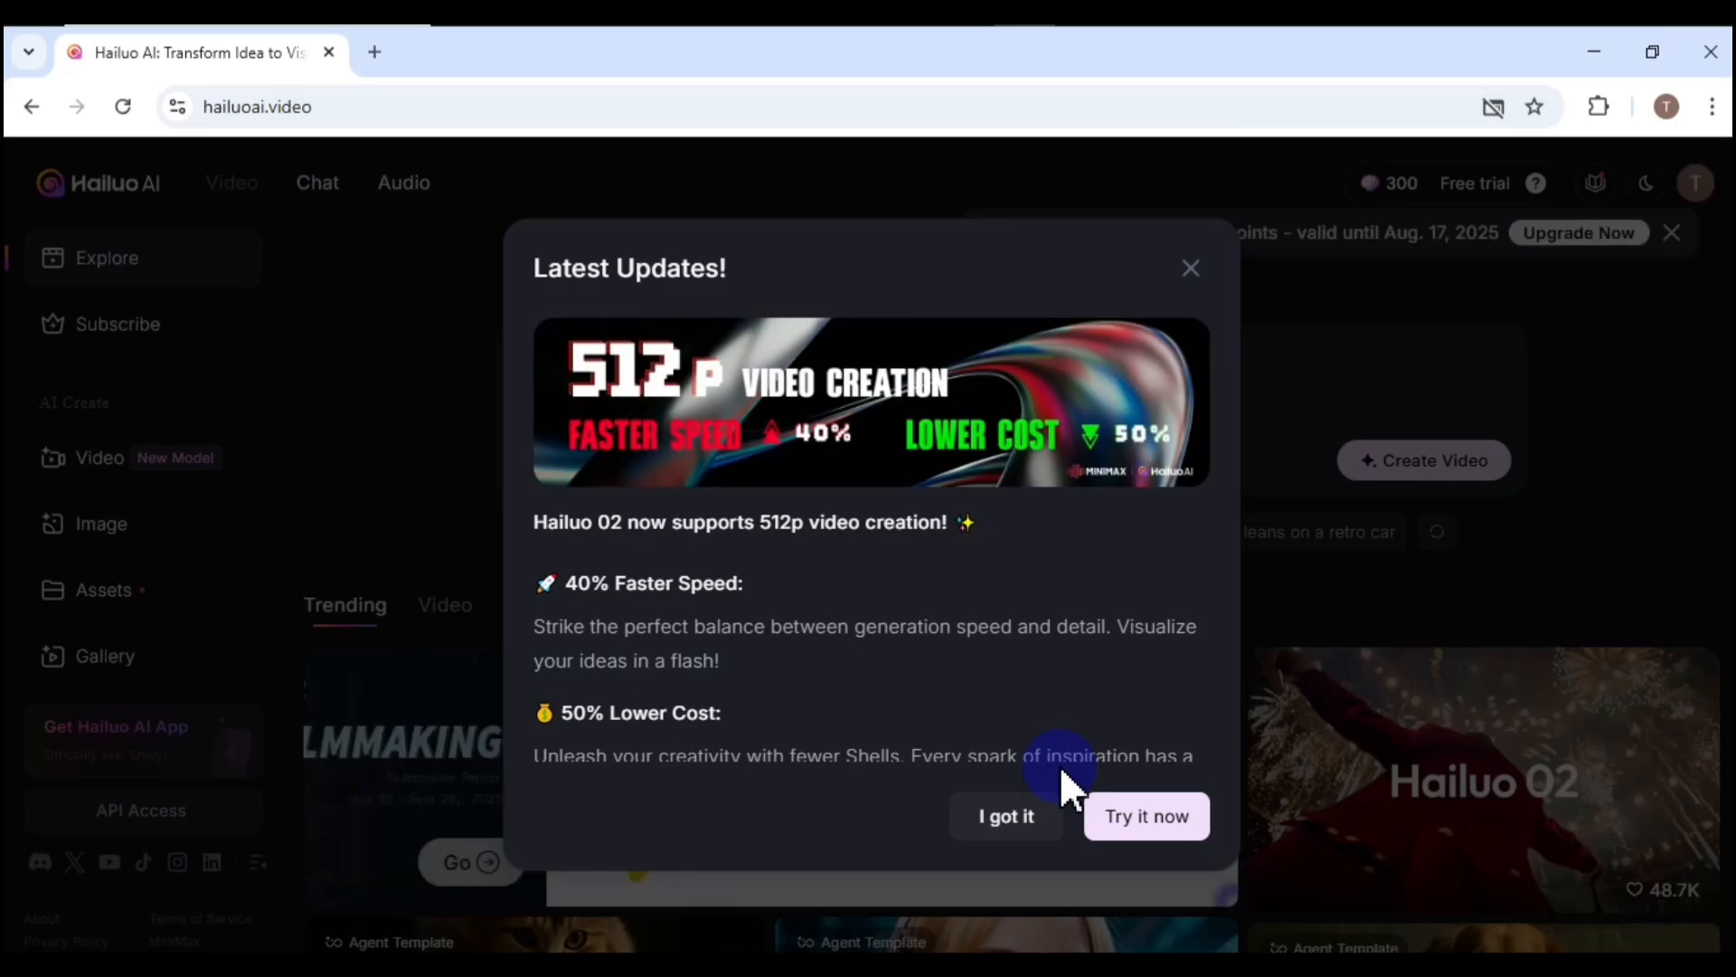
click(1064, 788)
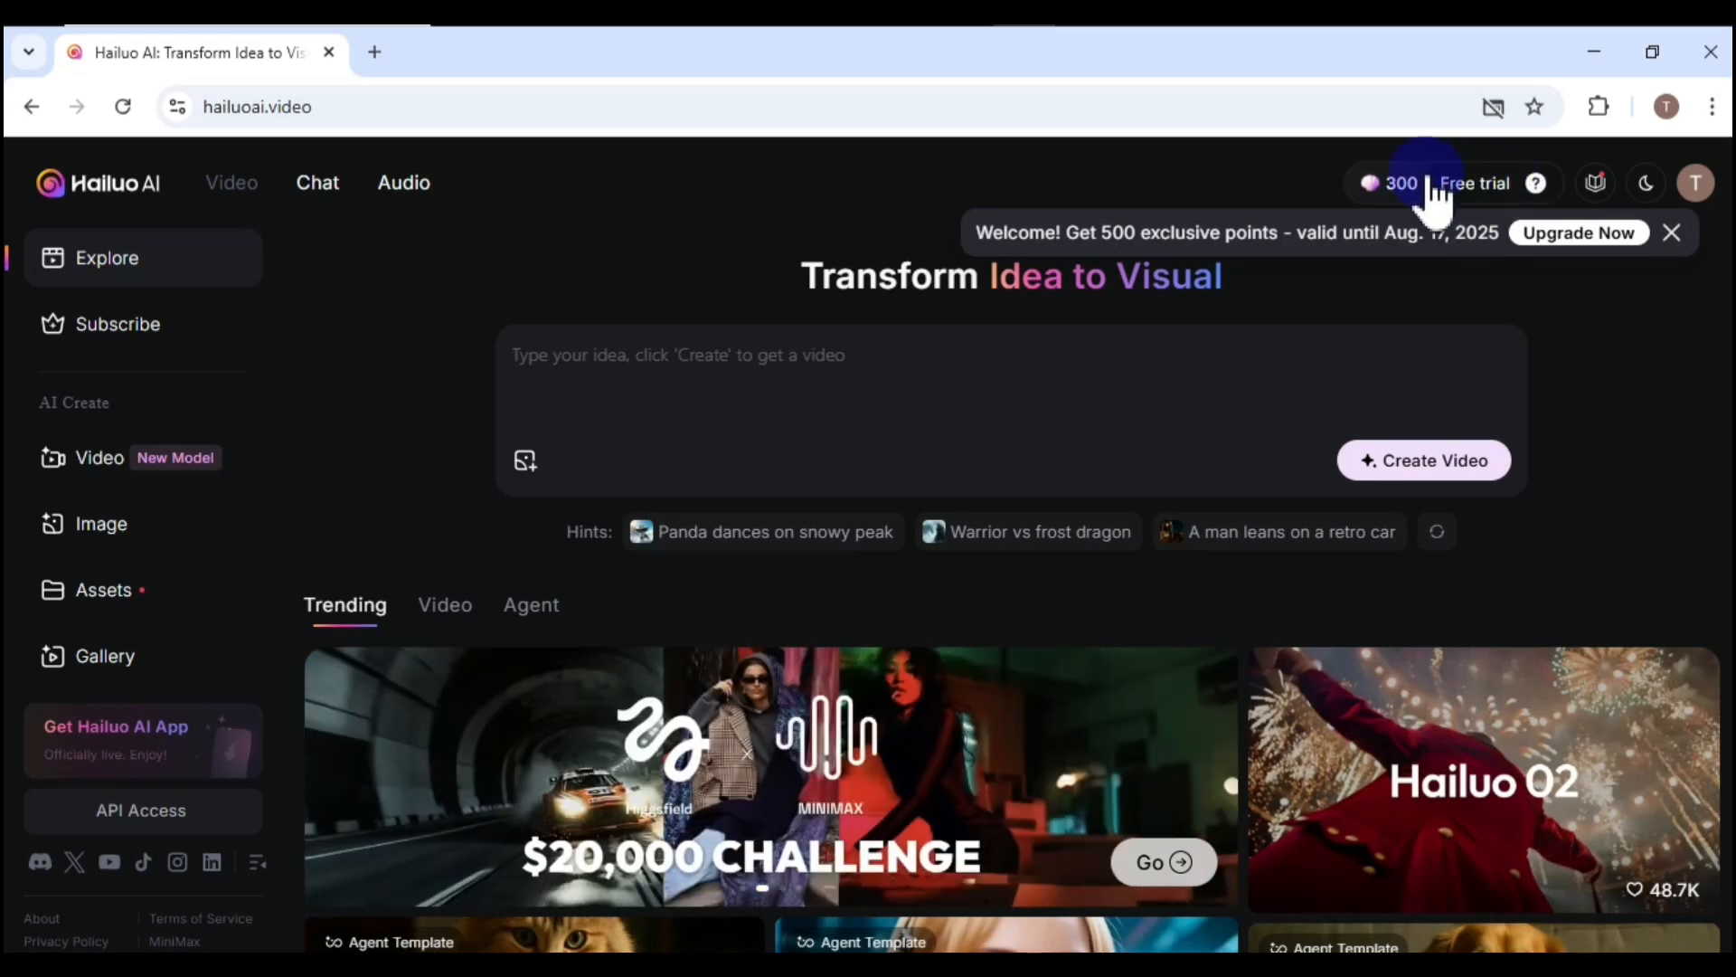
Step: Review the subscription plans from the paid tiers down to the Free plan
click(1458, 192)
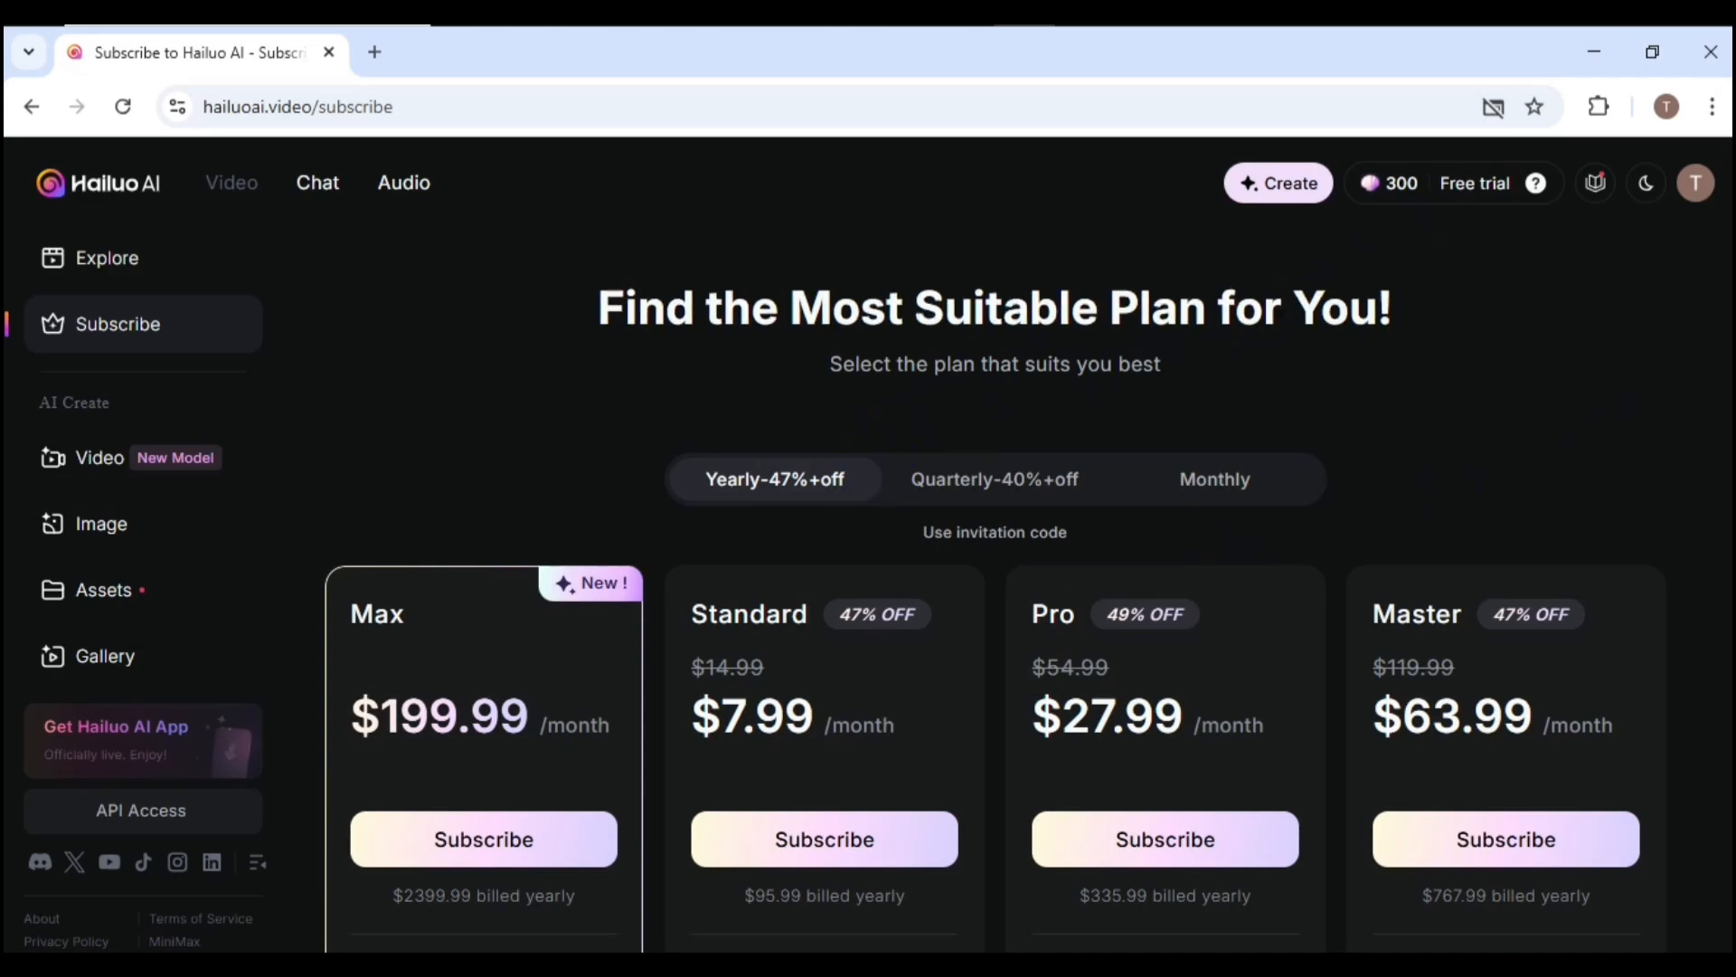
scroll(995, 590, down, 7)
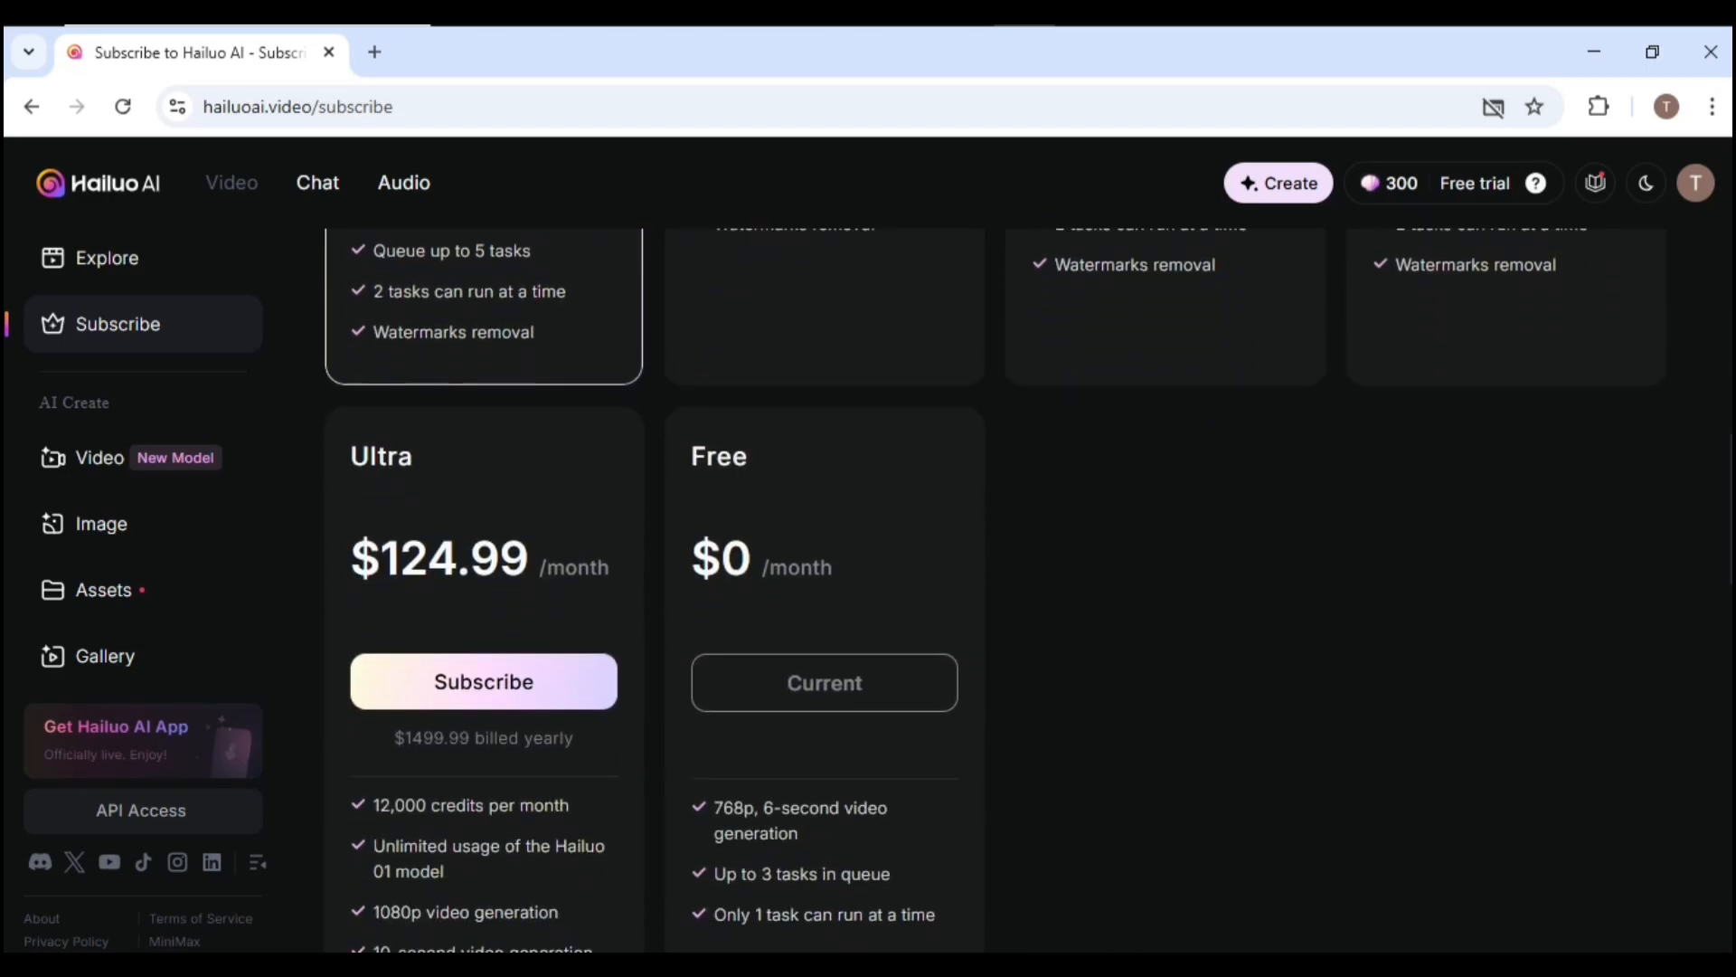
scroll(995, 590, up, 7)
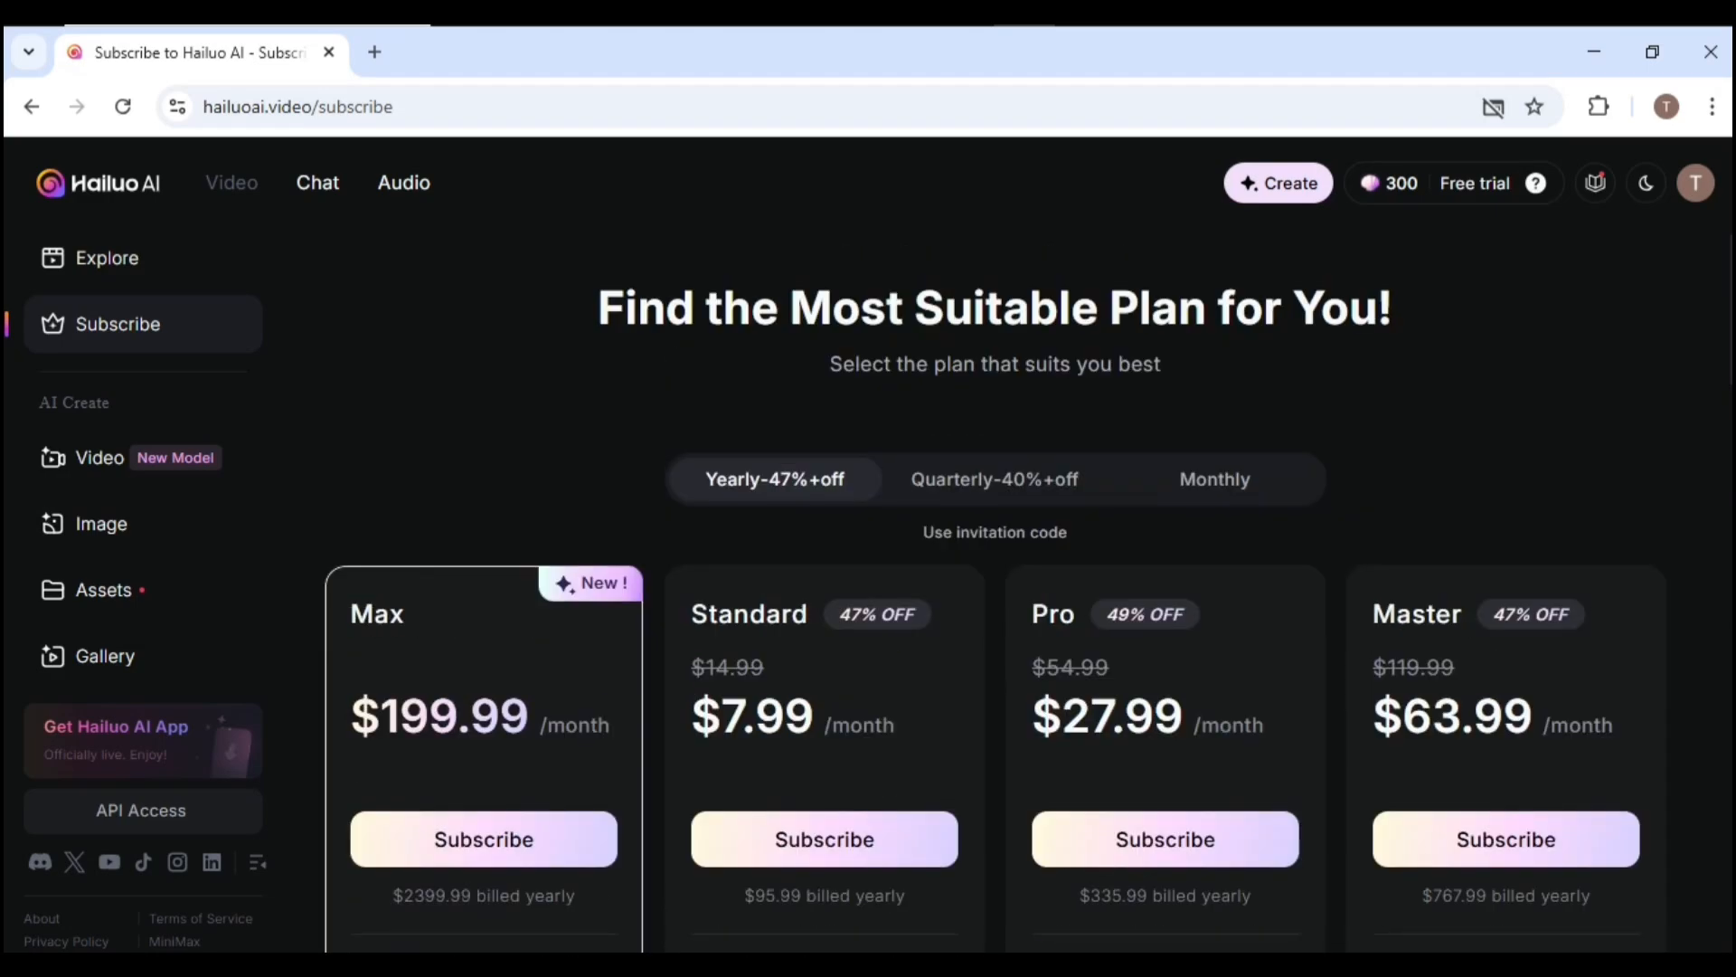
Step: Leave the subscription plans and open the AI video creator in Text to Video mode
click(85, 262)
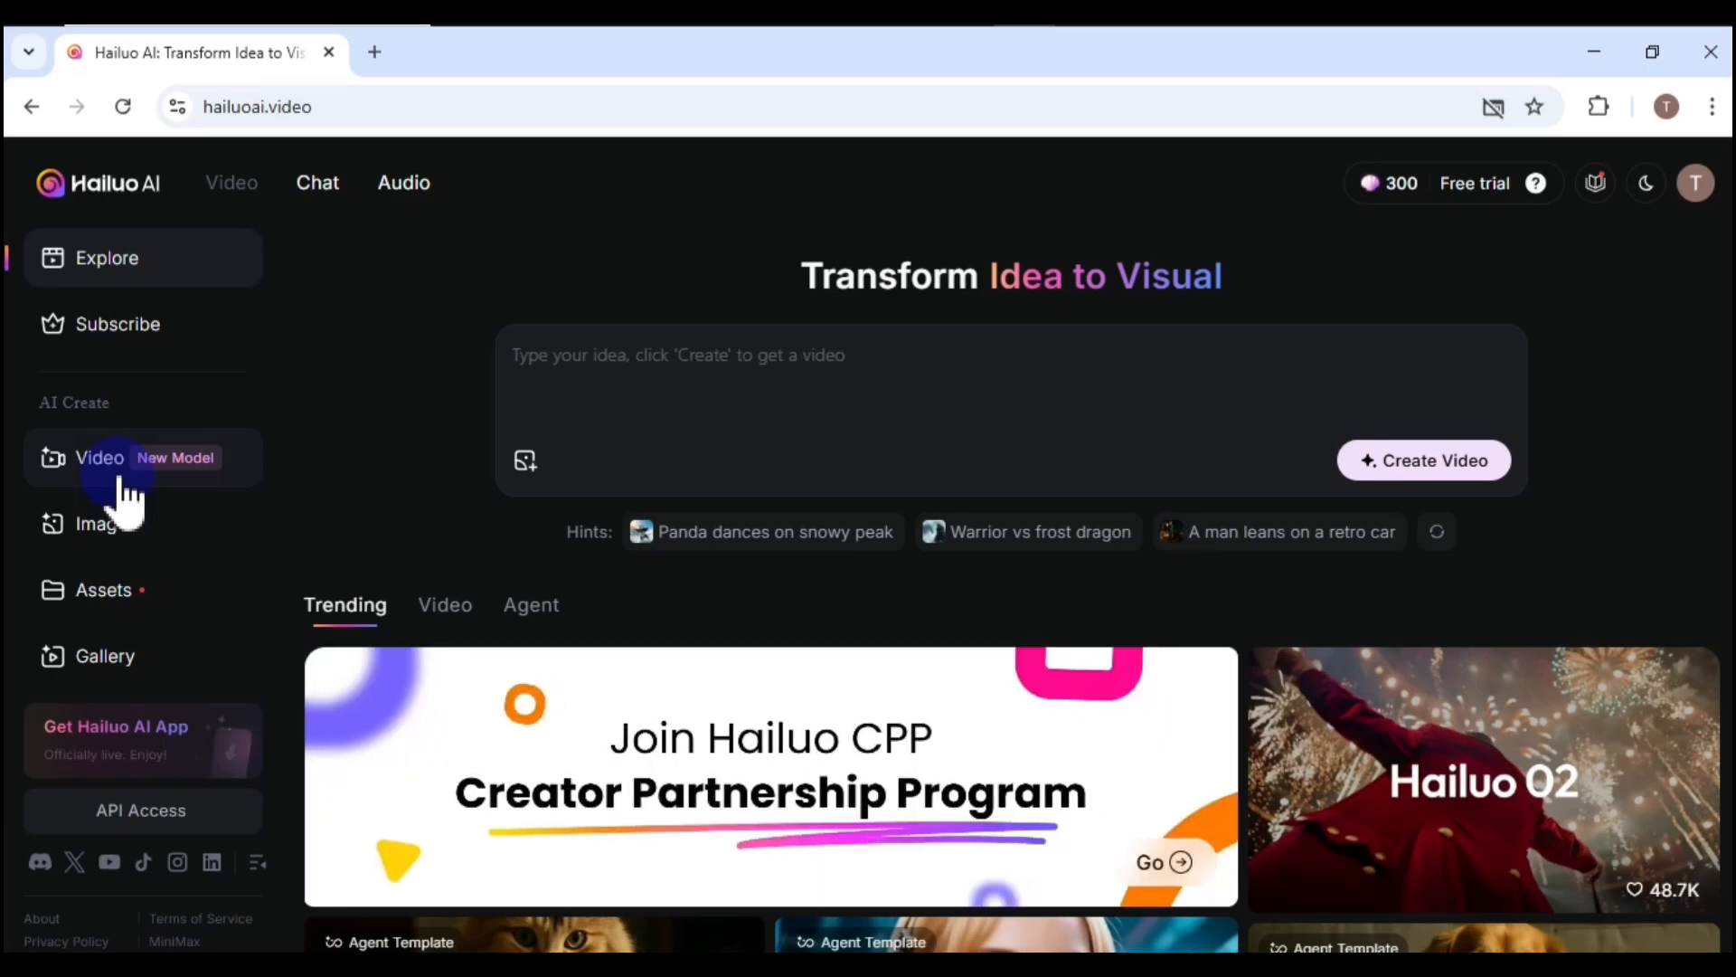
click(99, 459)
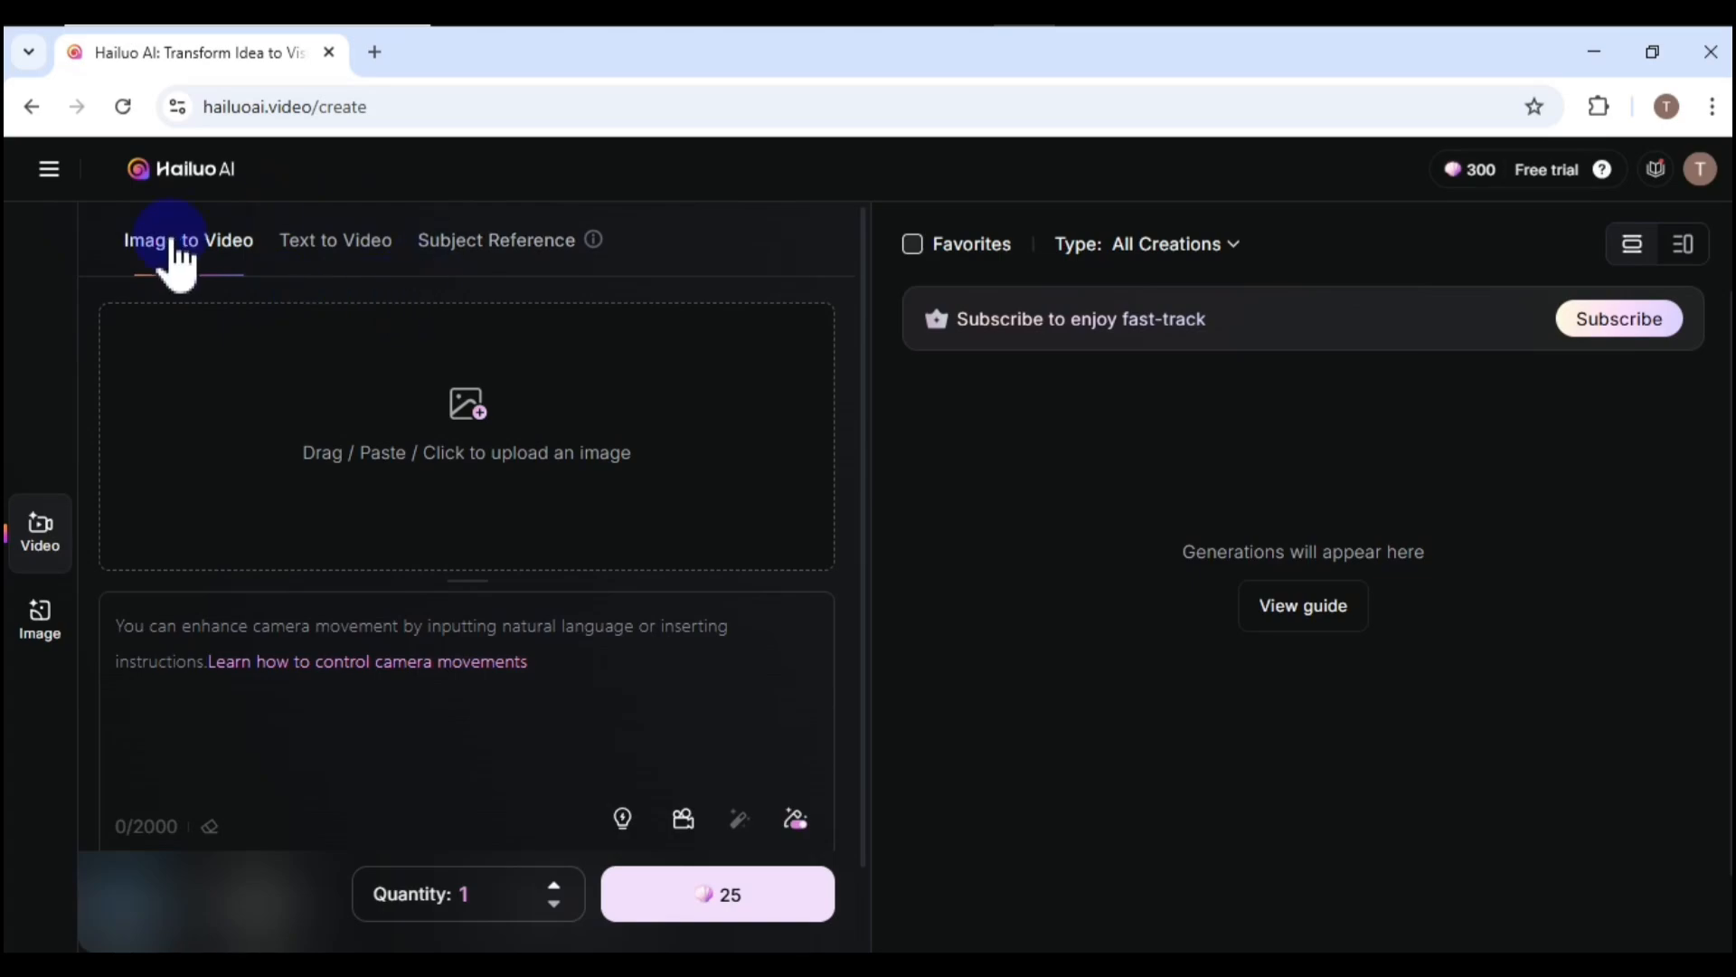
click(294, 282)
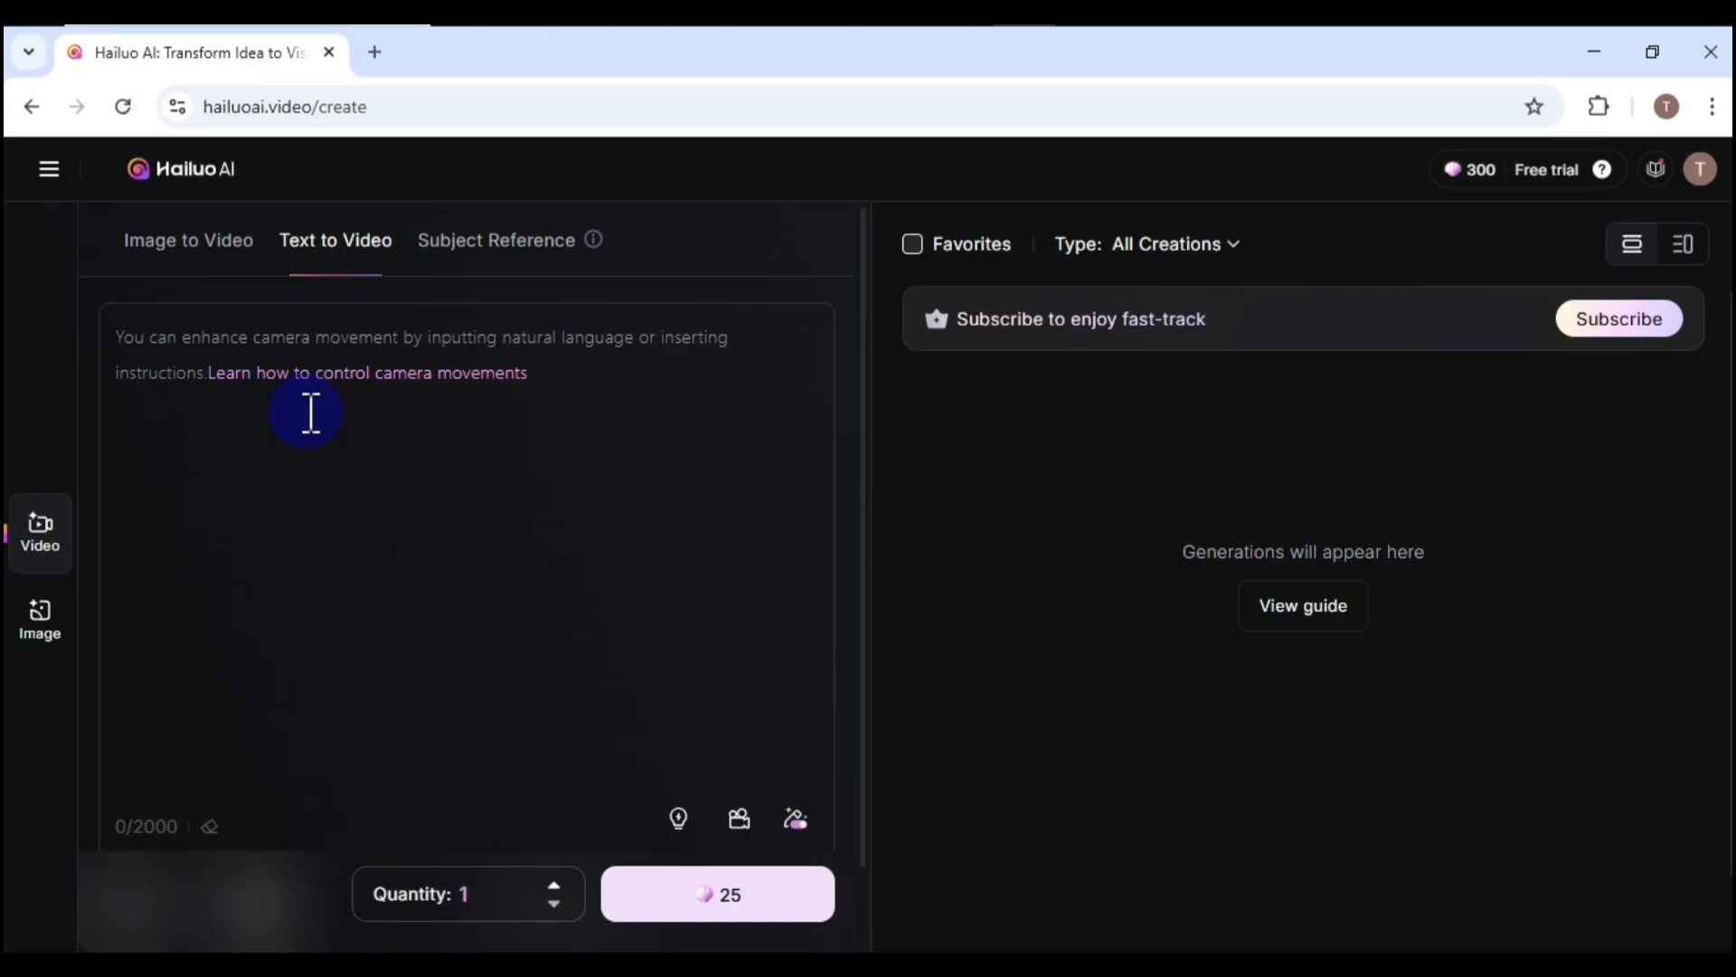
Step: Begin the video prompt with "realistic cinematic video of young woman on a cliff at sunset, wearing a beige sweater and jeans, holding a DSLR"
click(603, 344)
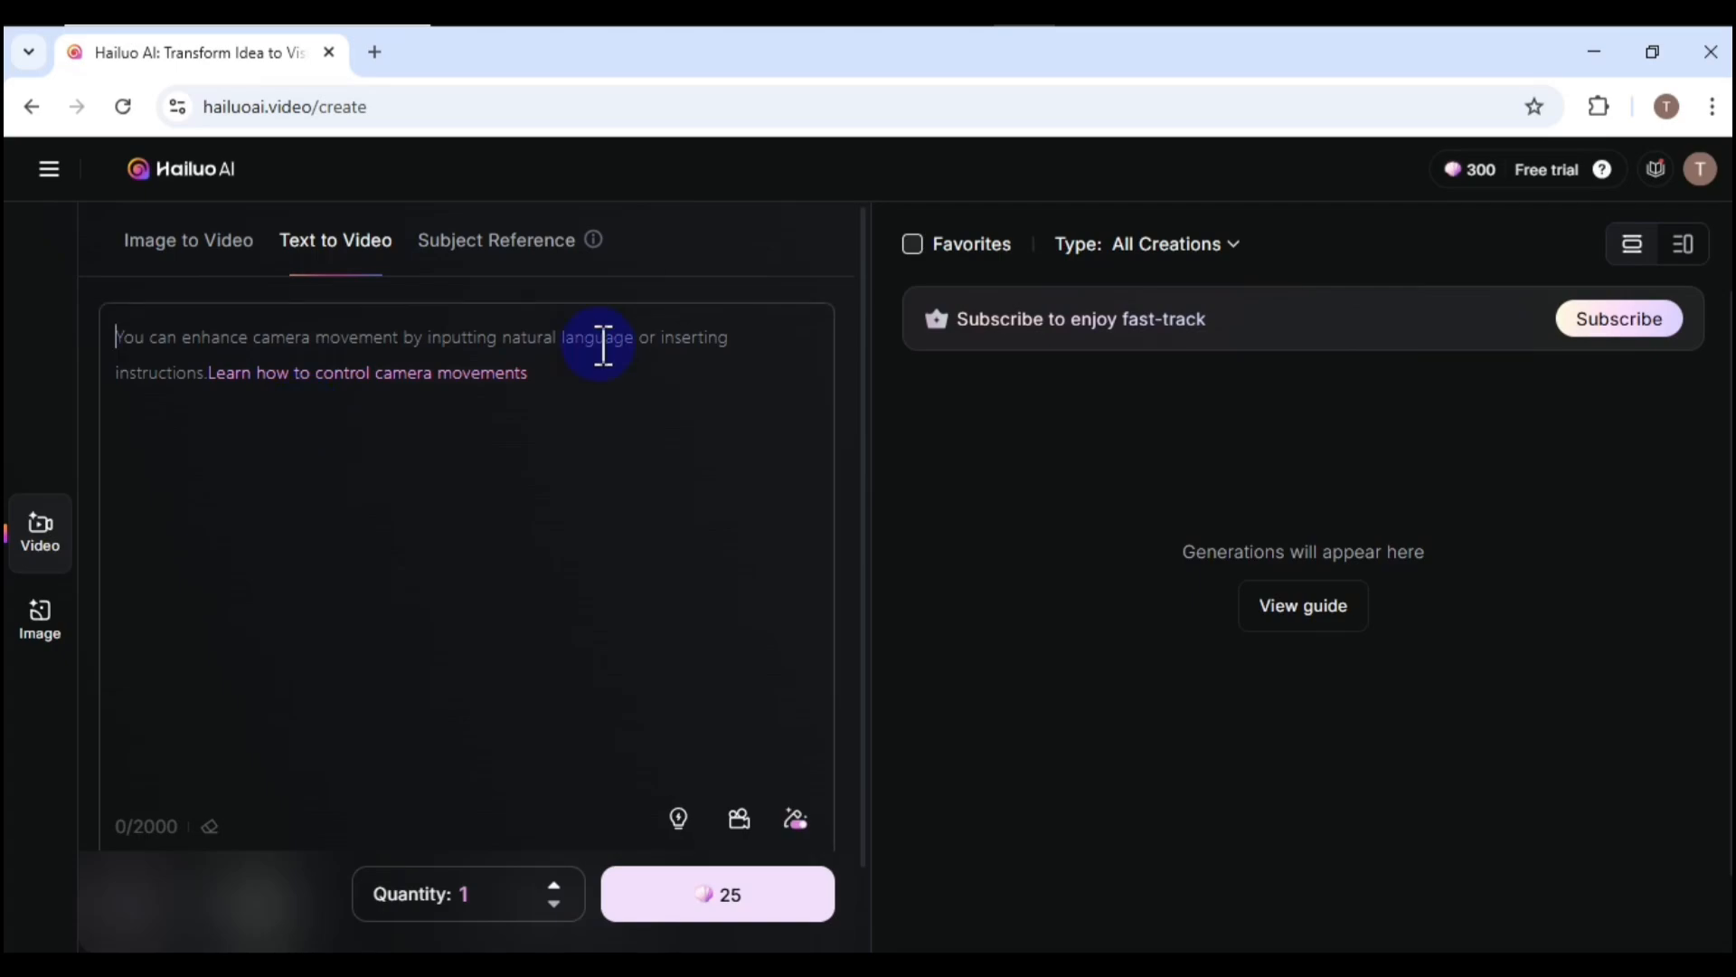
text(realistic cinematic )
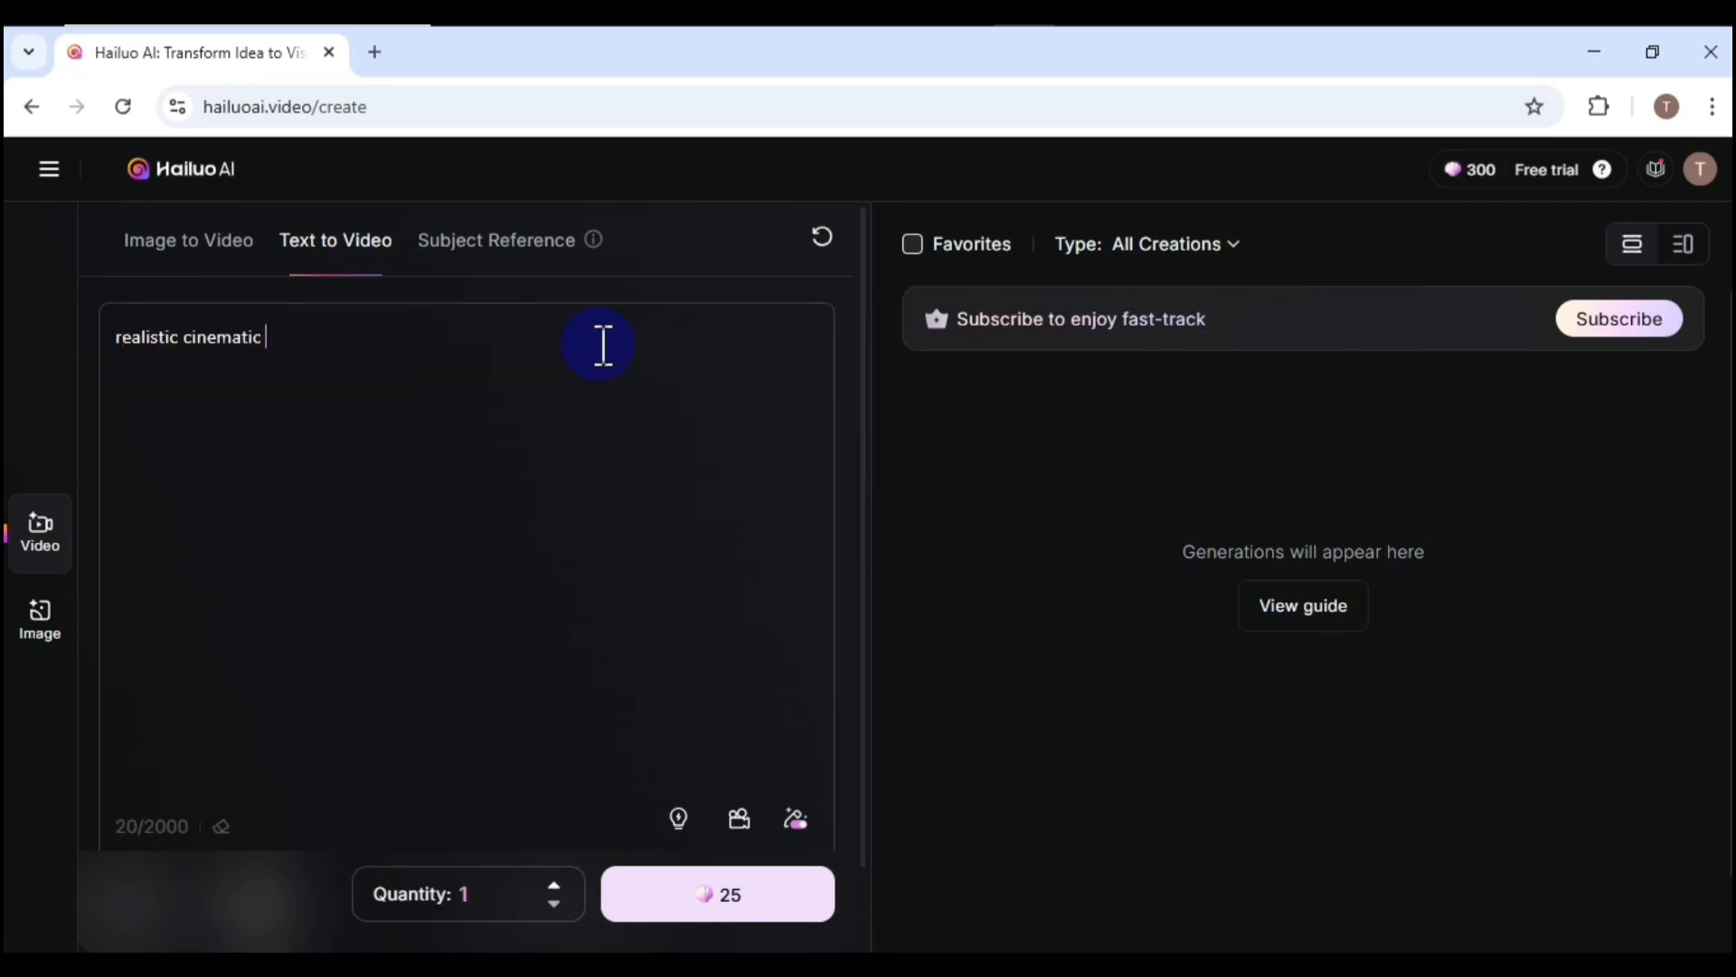
text(video of young woman on a cliff at sunset)
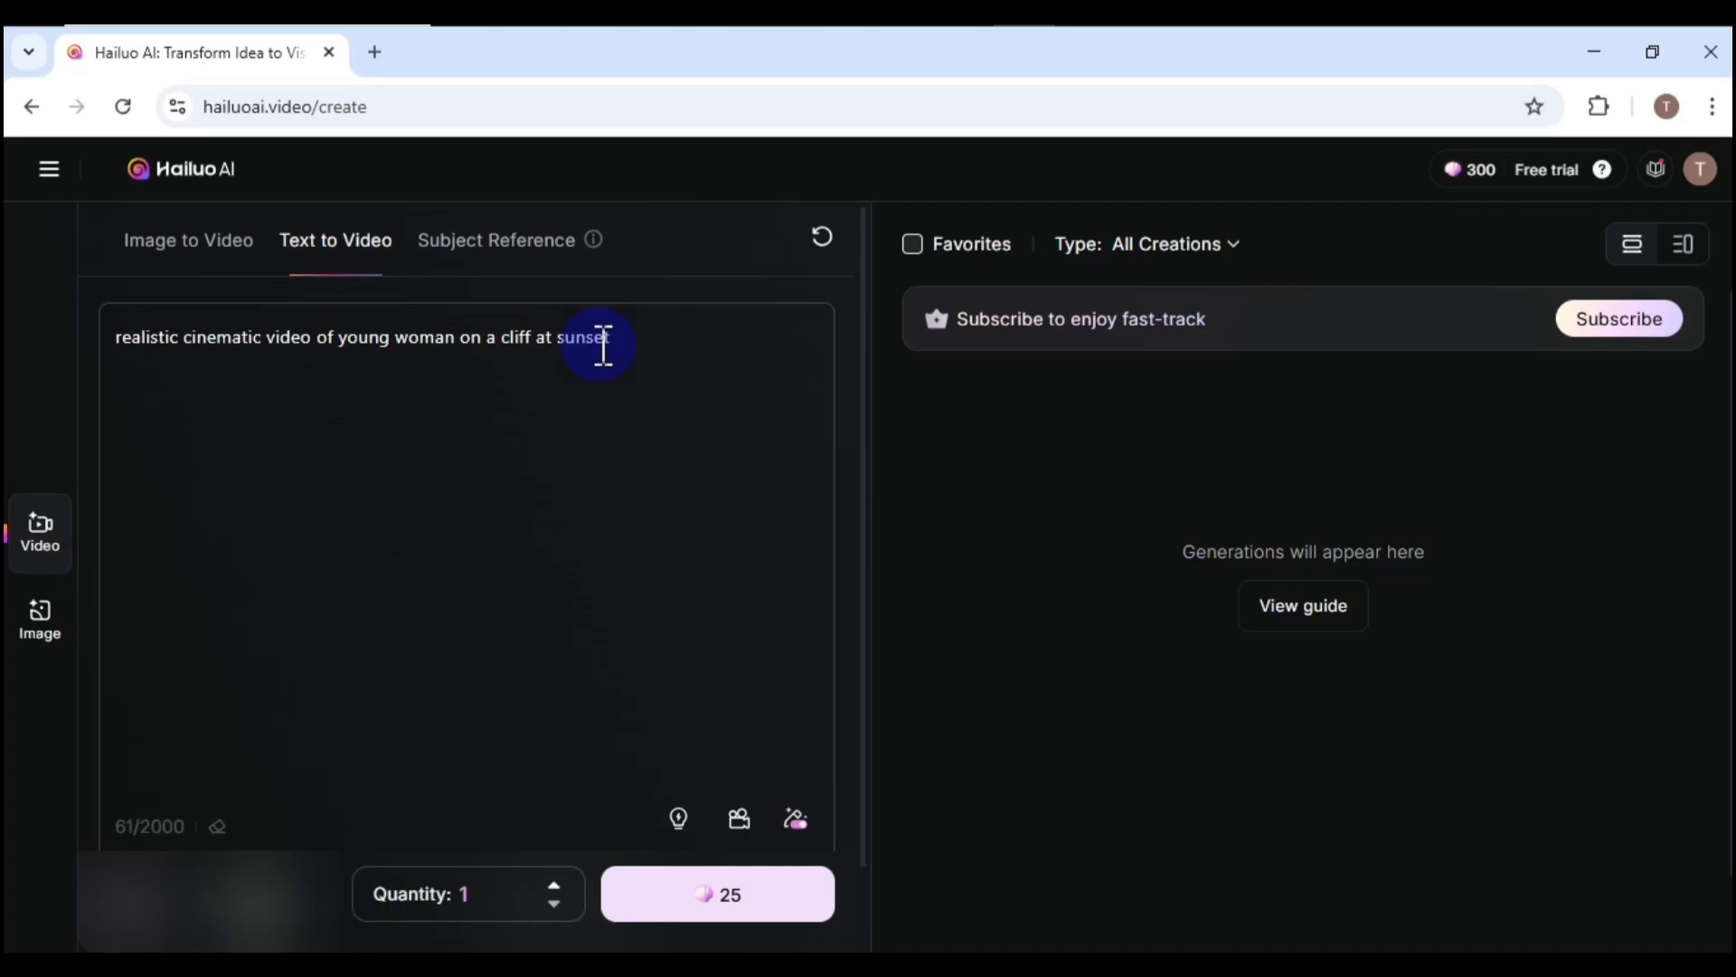
text(, wearing a beige sweater and jeans, holding a DSL)
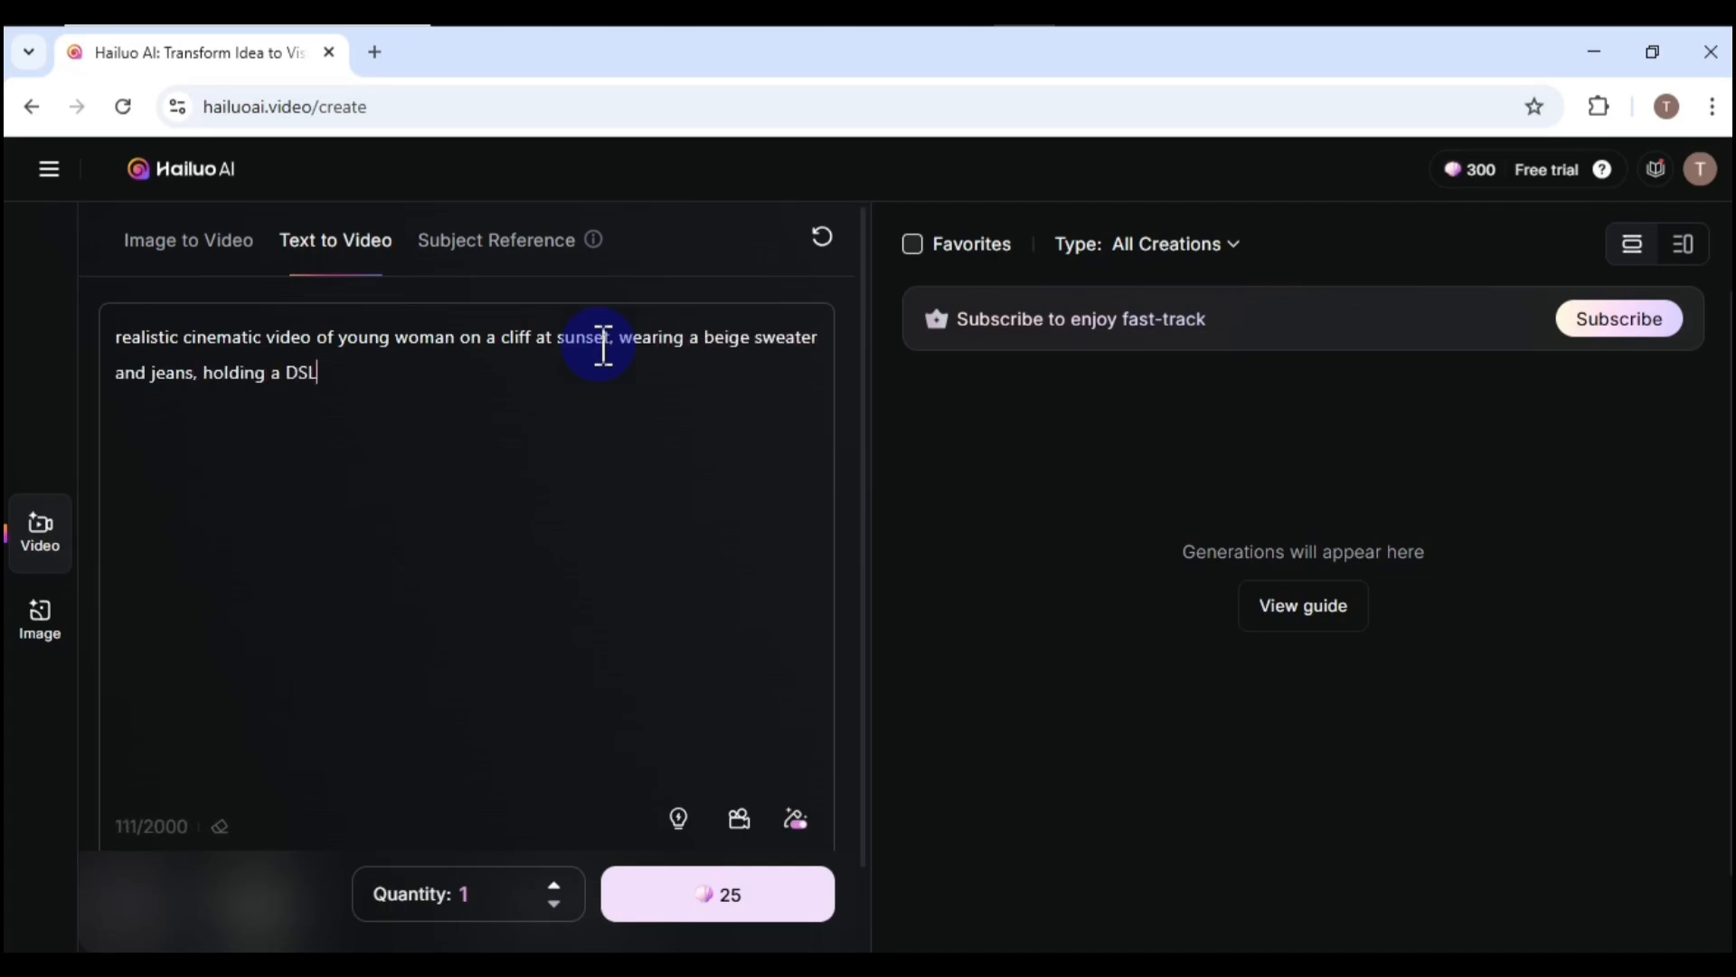
Step: Continue the prompt with "camera. golden light, ocean waves below, mountains in the distance. static medium-wide shot. soft natural lighting, slight lens flare, gentle wind moving her hair."
text(R camera. golden light, ocean waves below, )
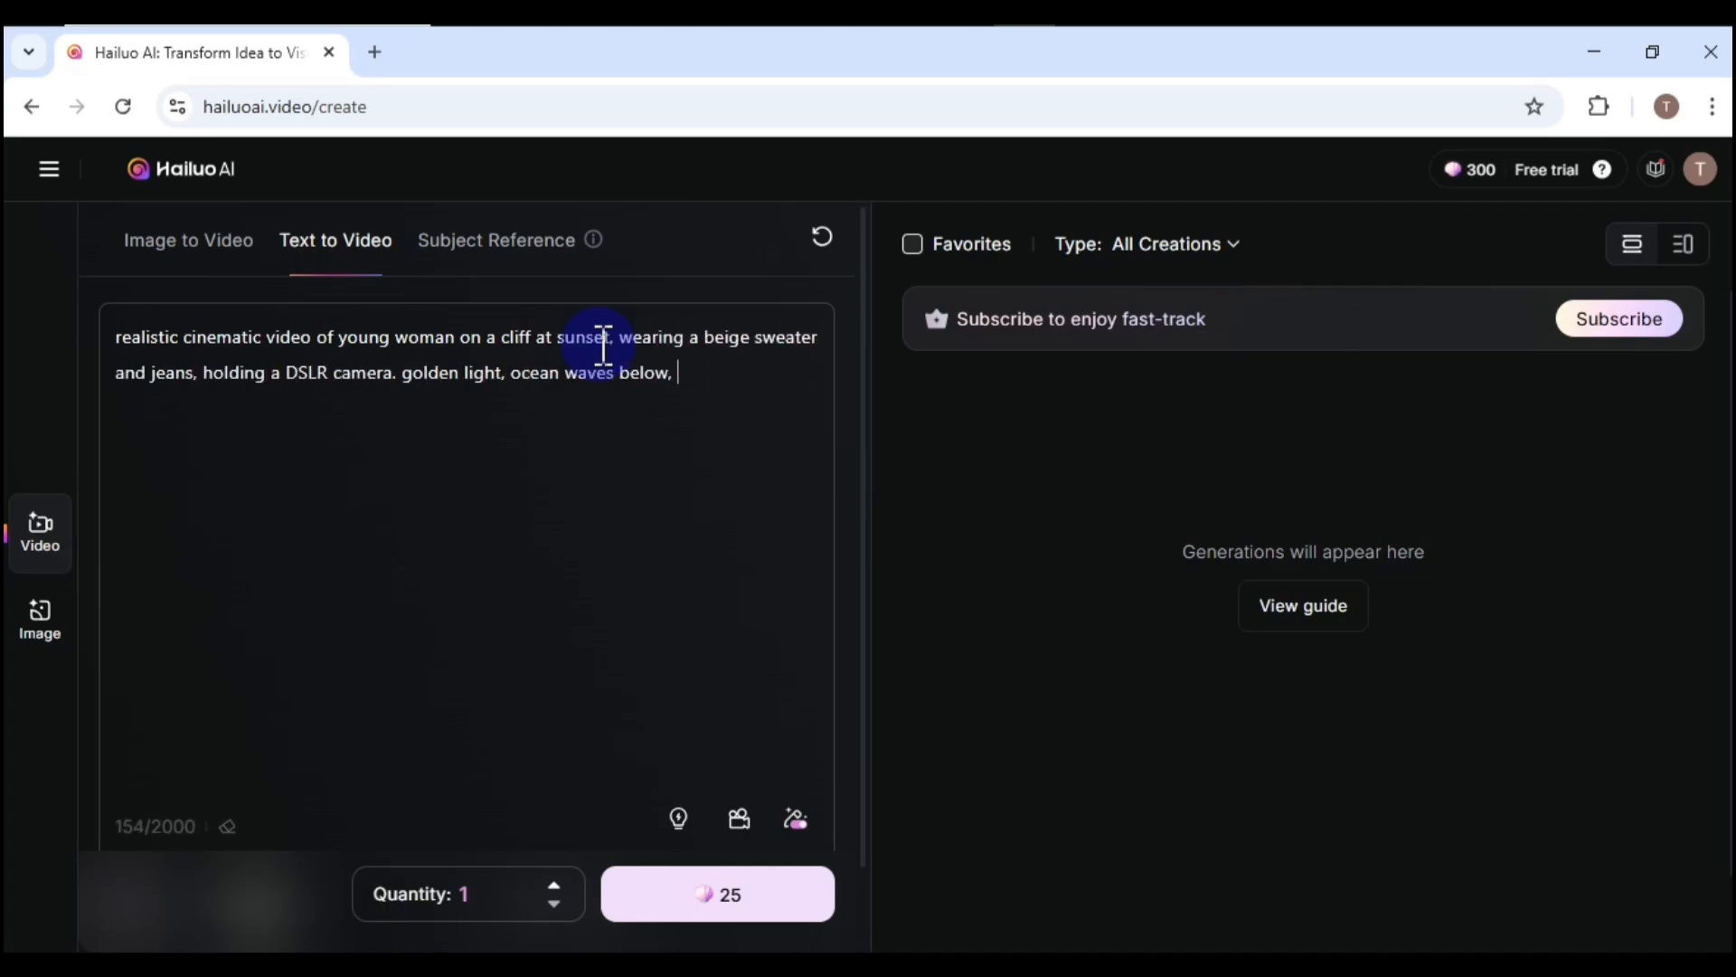
text(mountains in the distance. static medium-wide)
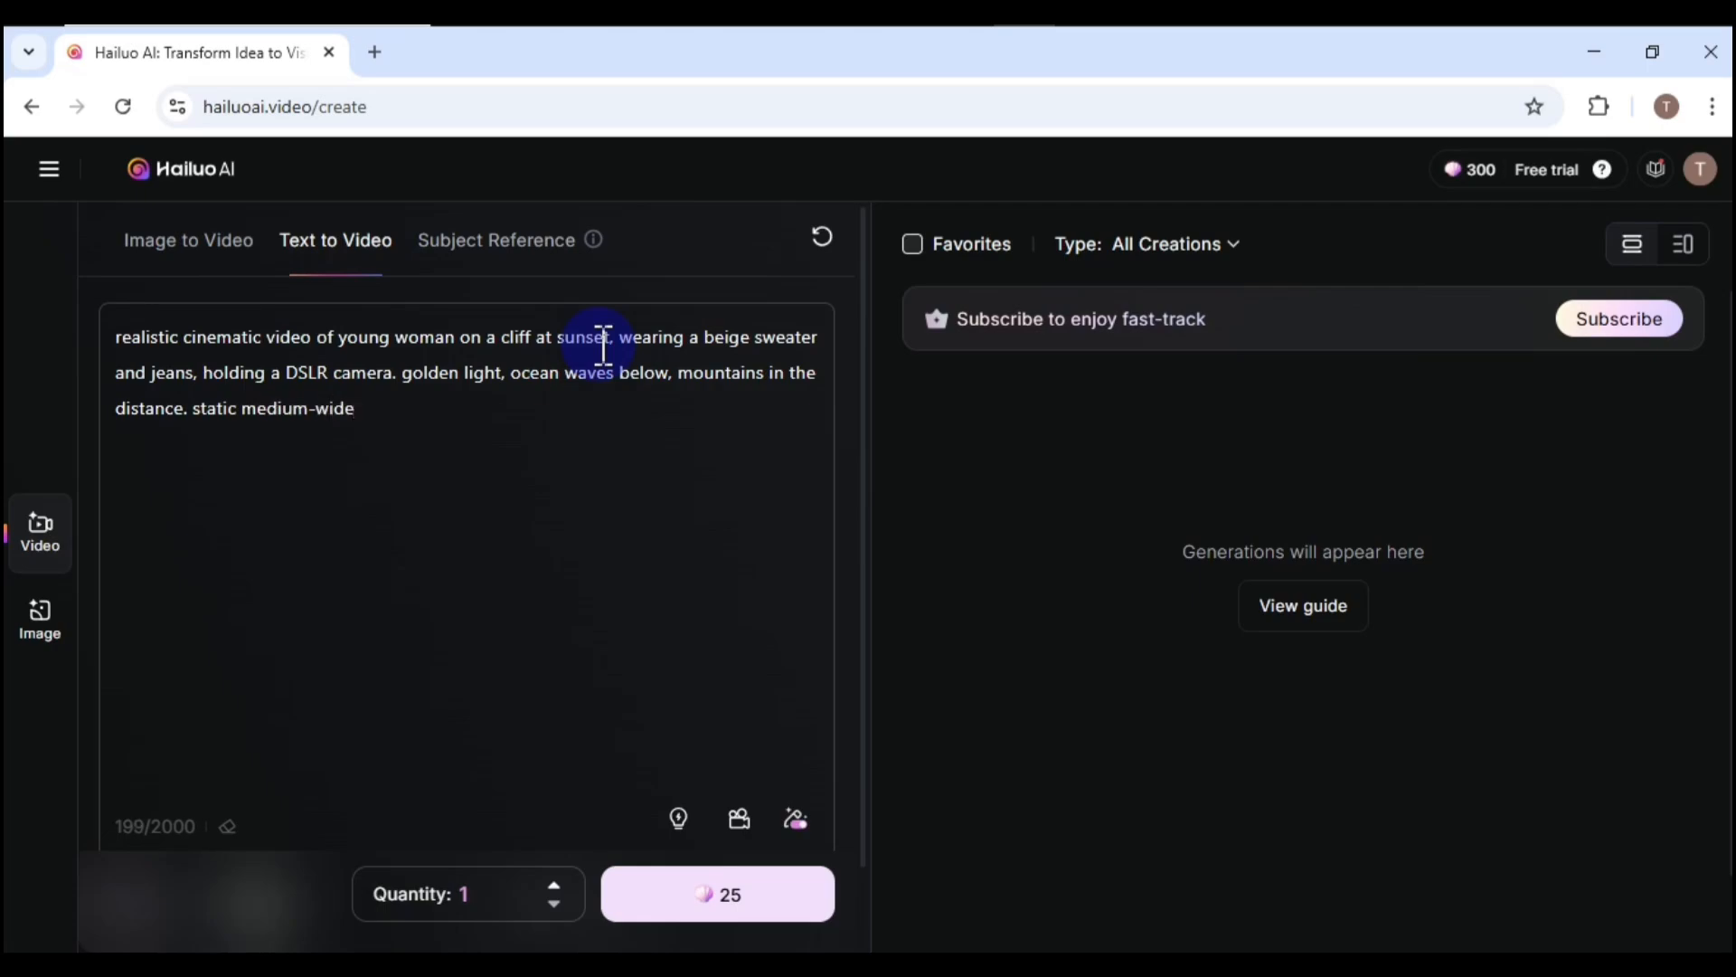
text( shot. soft natural lighting, slight lens flare, gentle wind moving her hair.)
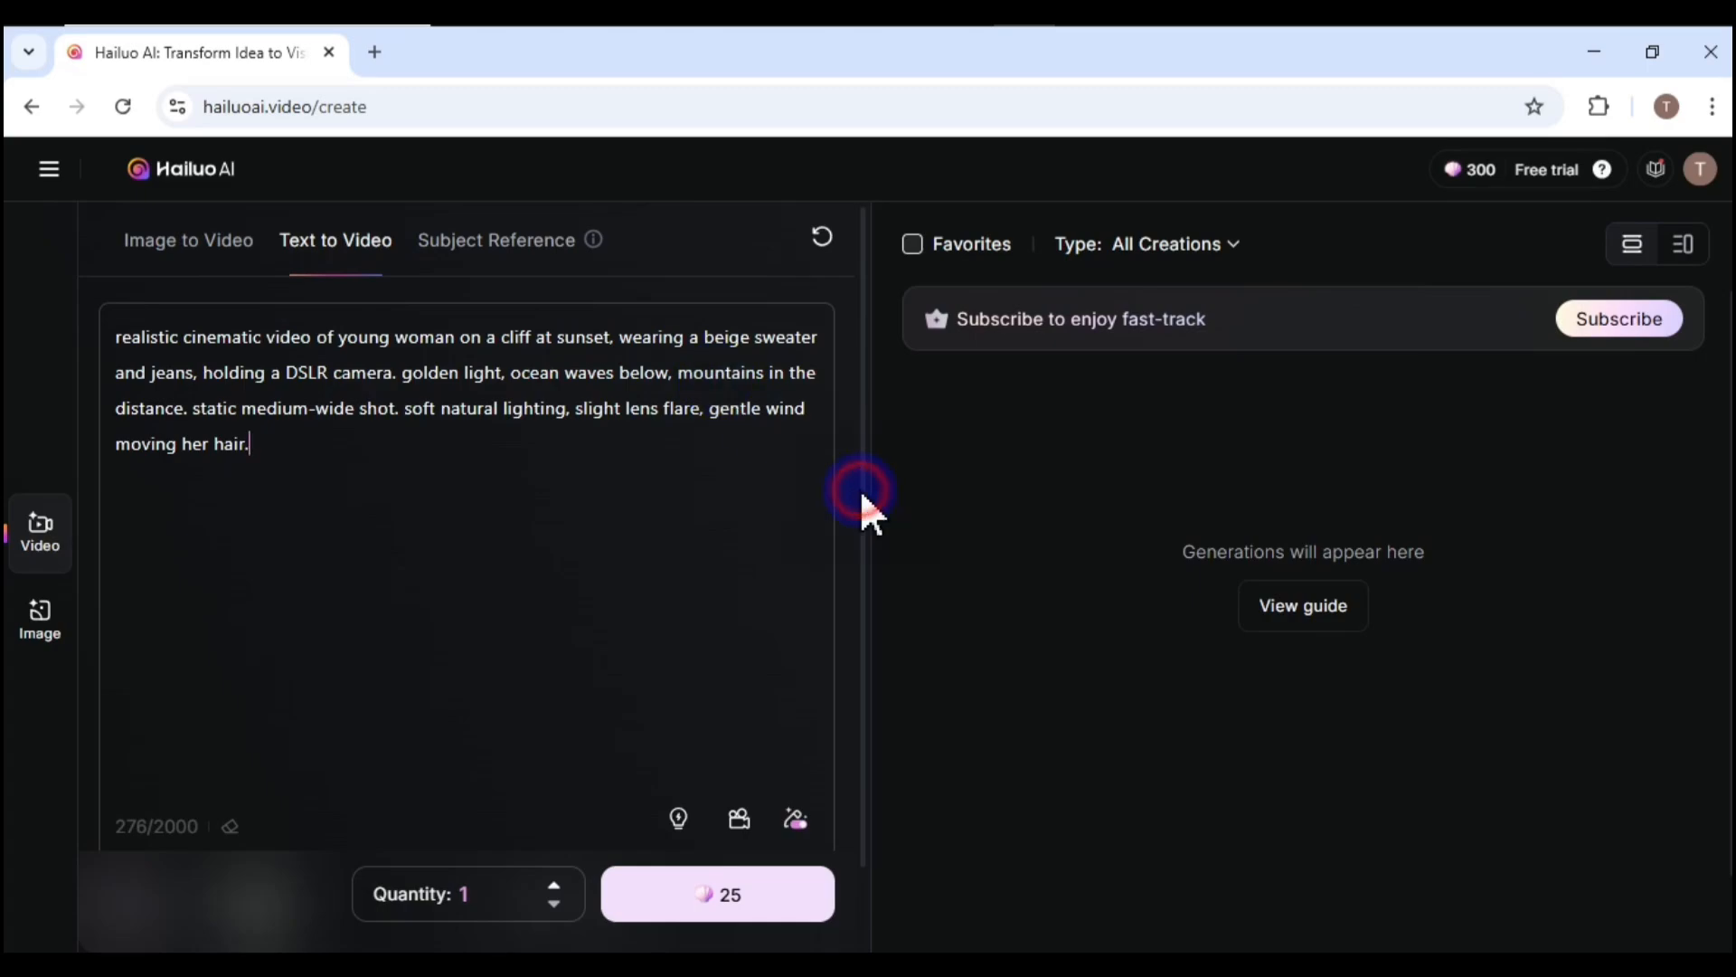
Step: Examine the Camera Control options for the prompt, covering both the cinematic shots and the free-selection movements
scroll(860, 490, down, 2)
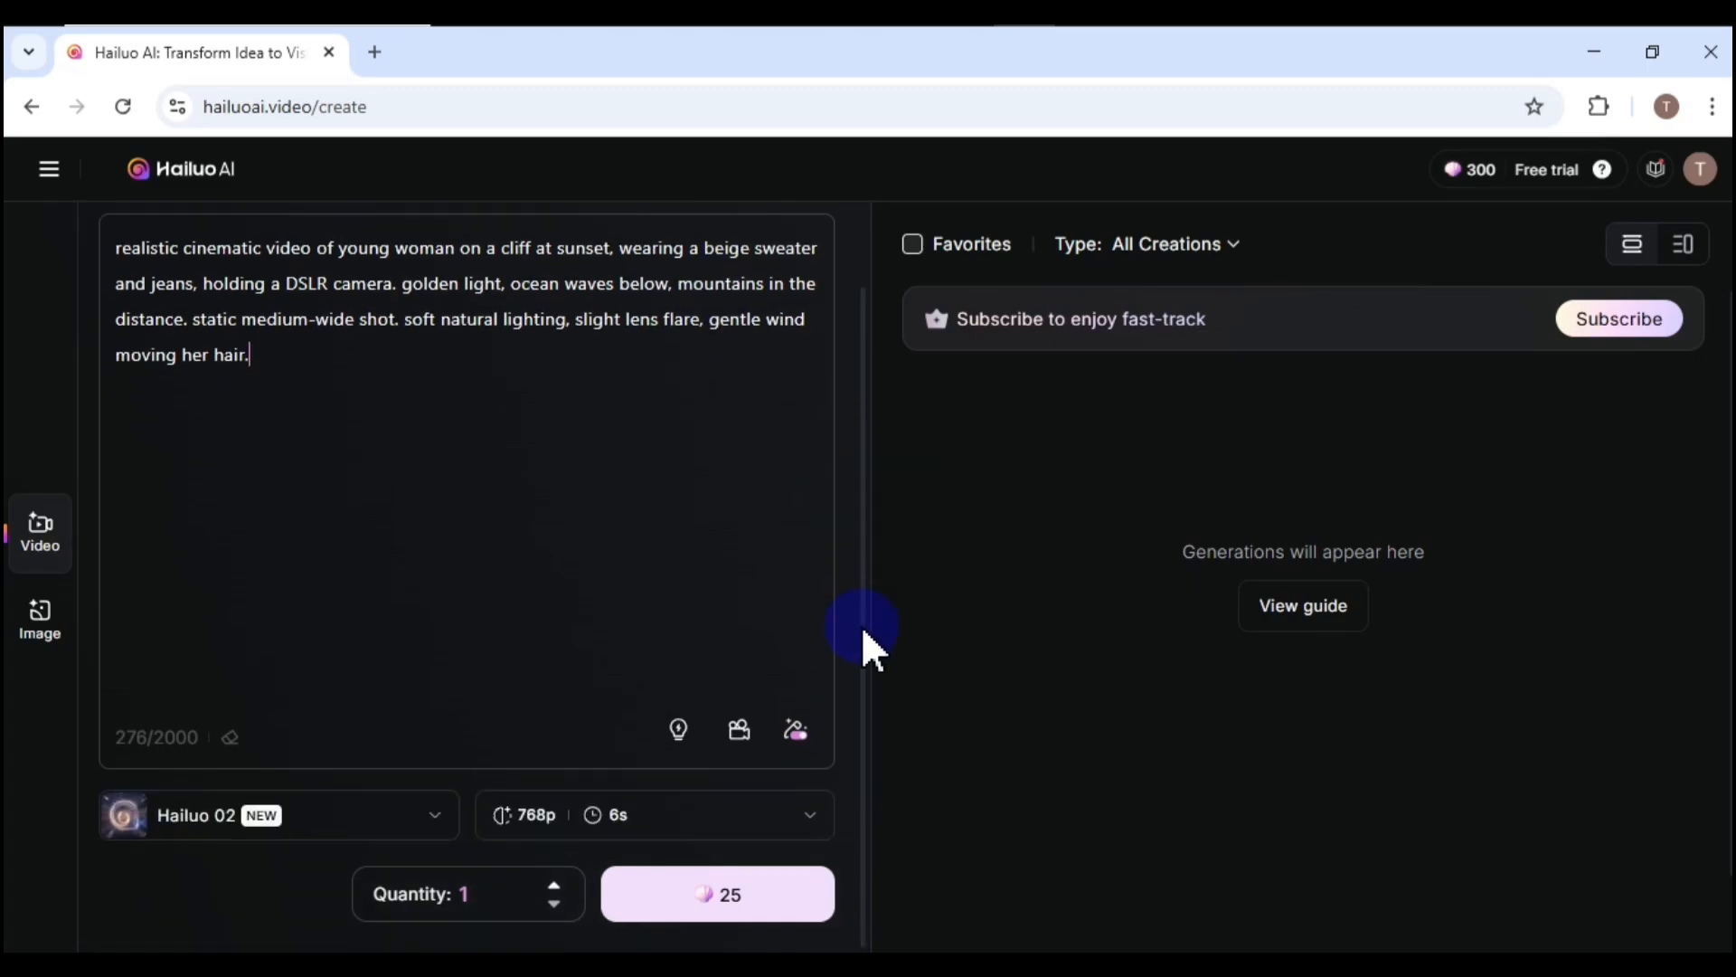
click(740, 729)
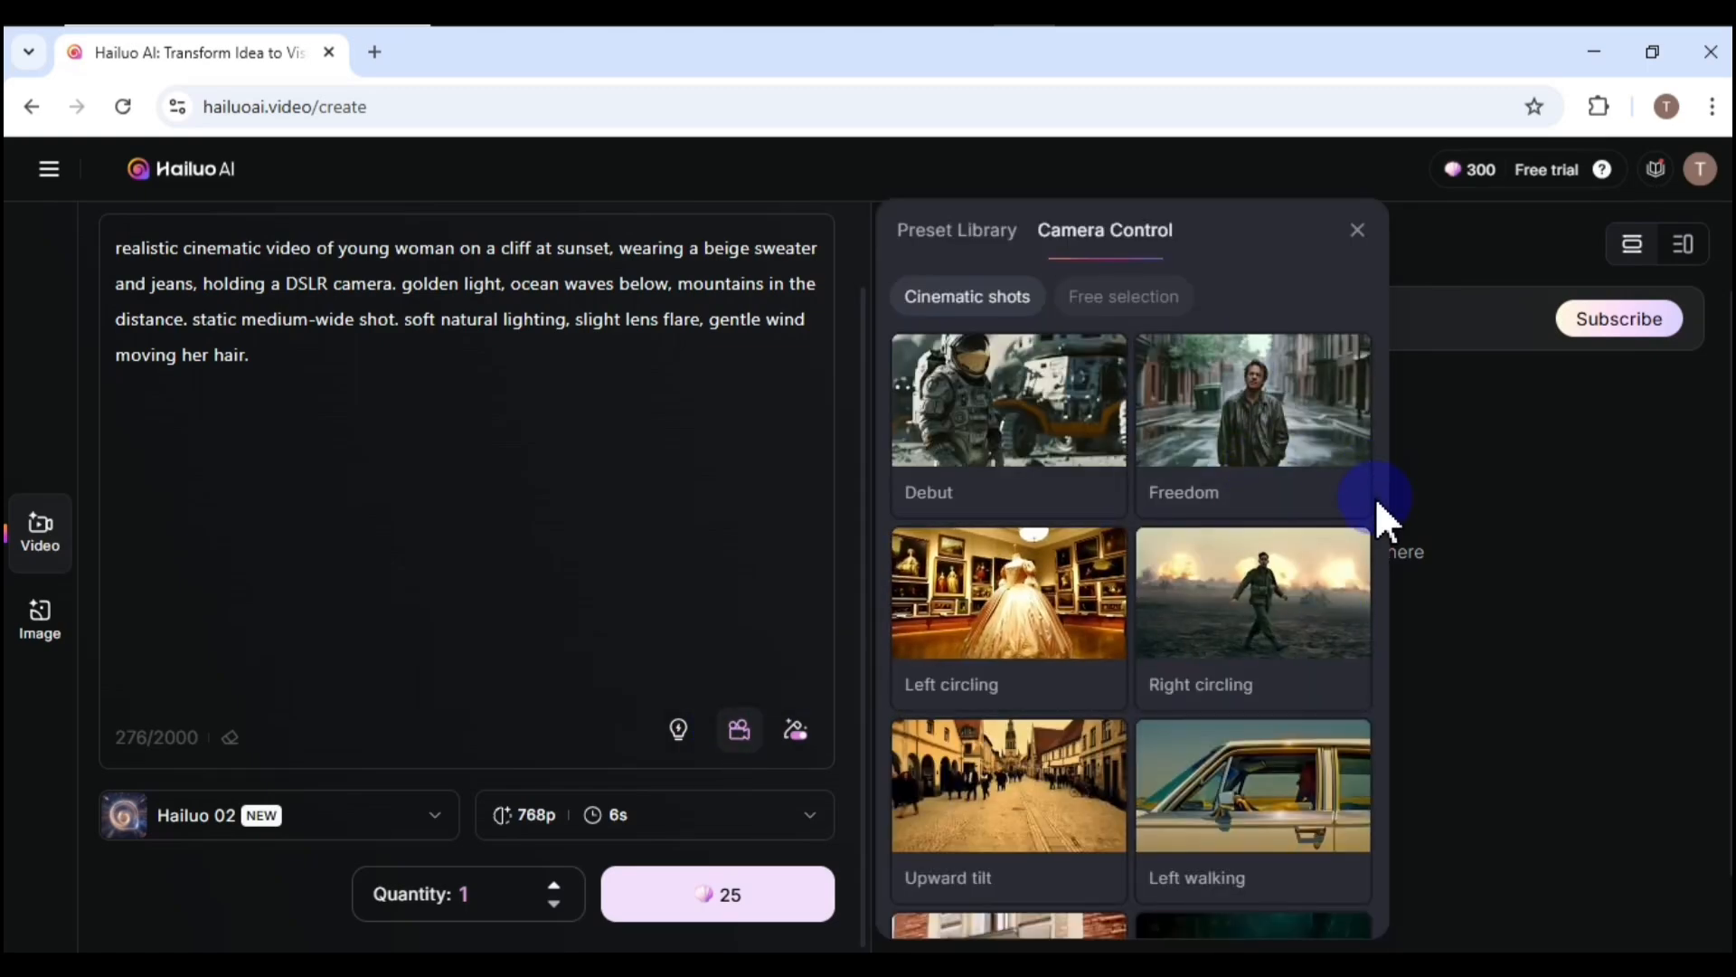
scroll(1381, 499, down, 5)
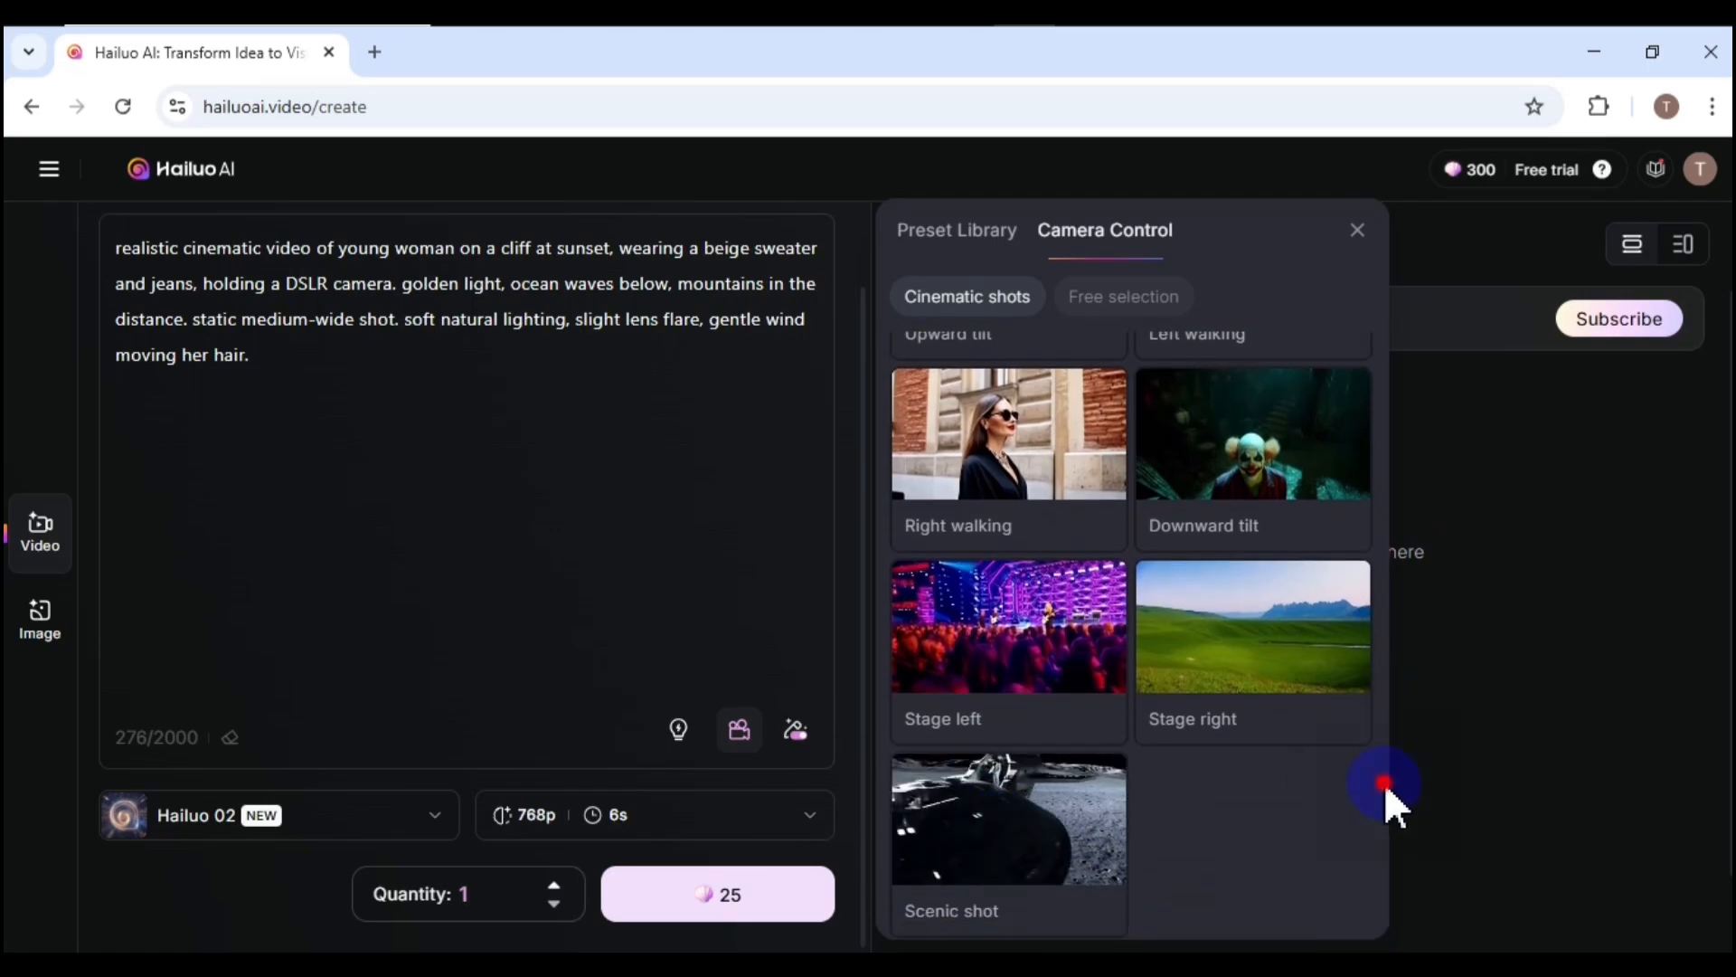
scroll(1347, 751, up, 2)
scroll(1381, 499, up, 3)
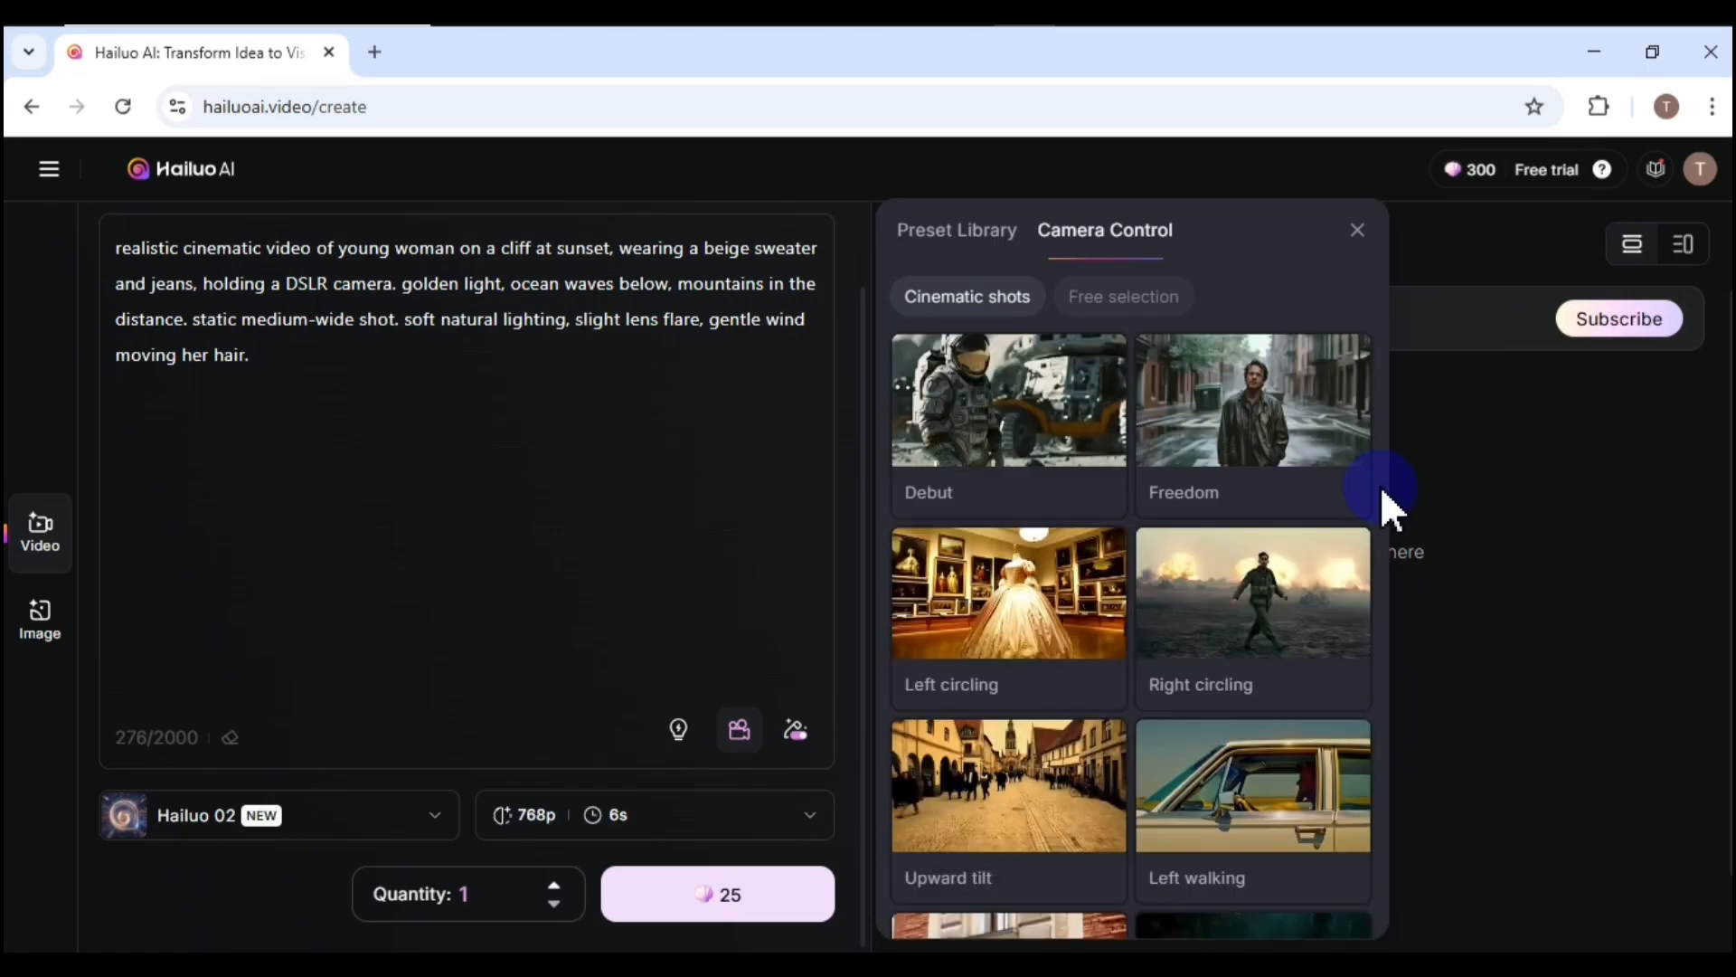
click(1097, 296)
scroll(1381, 660, down, 3)
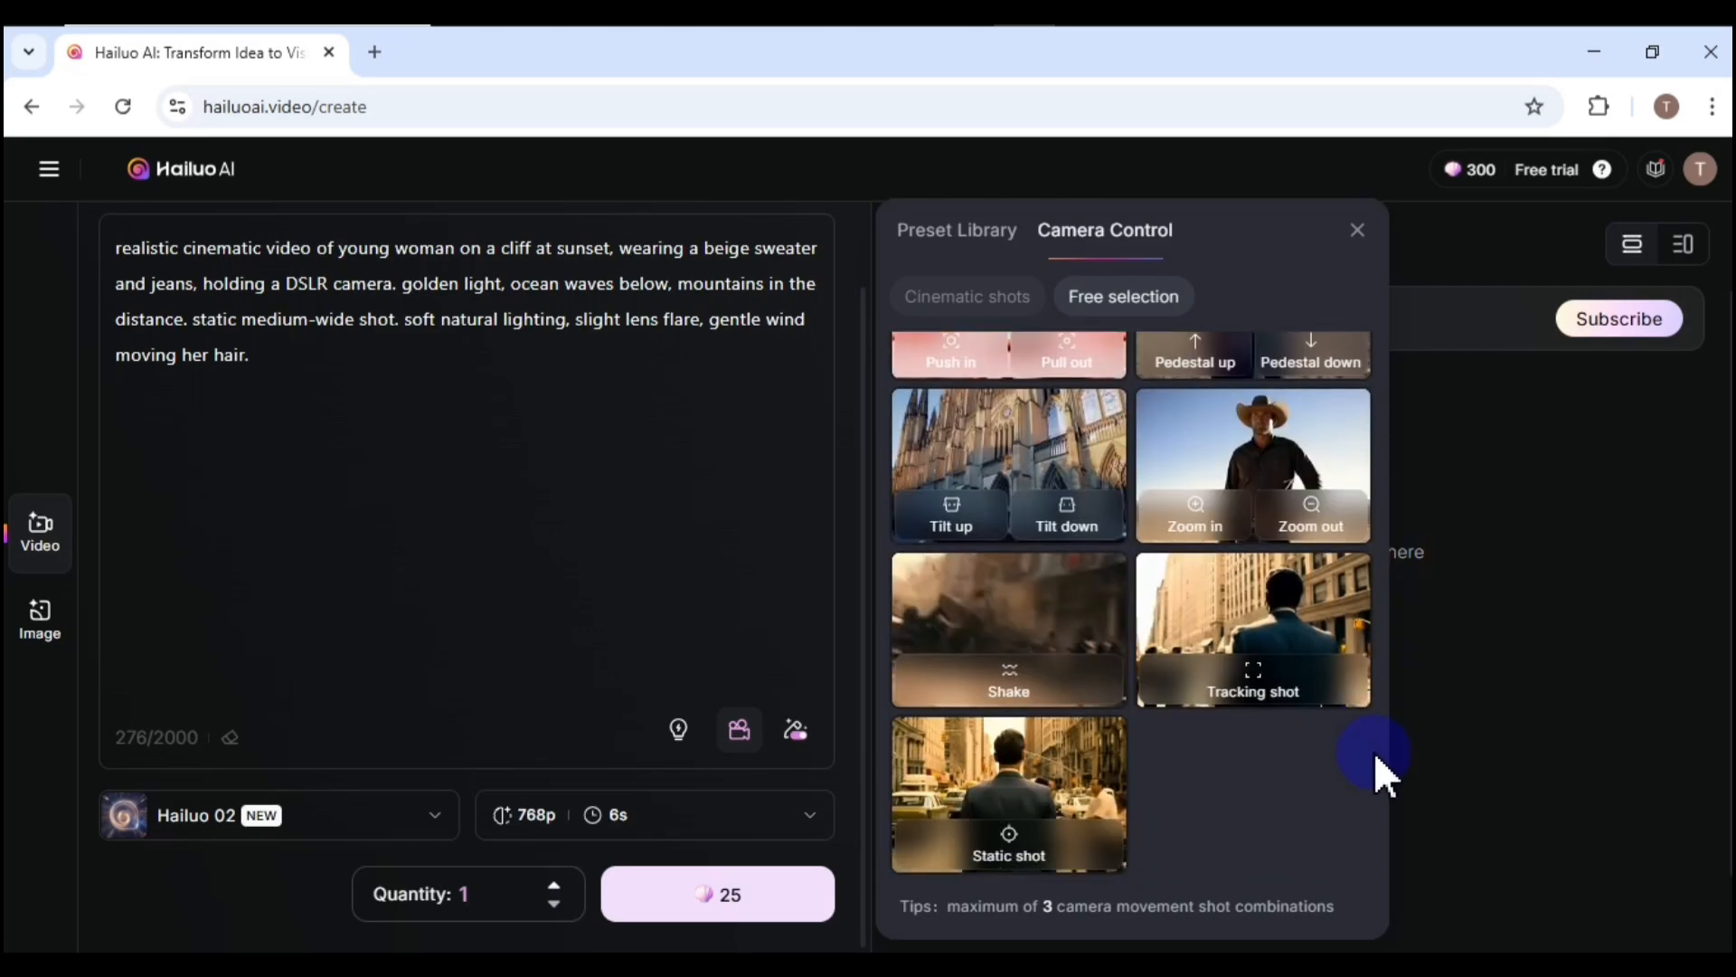
Step: Add a cinematic shot preset combining Truck left, Push in and Pan right to the end of the prompt
click(1001, 300)
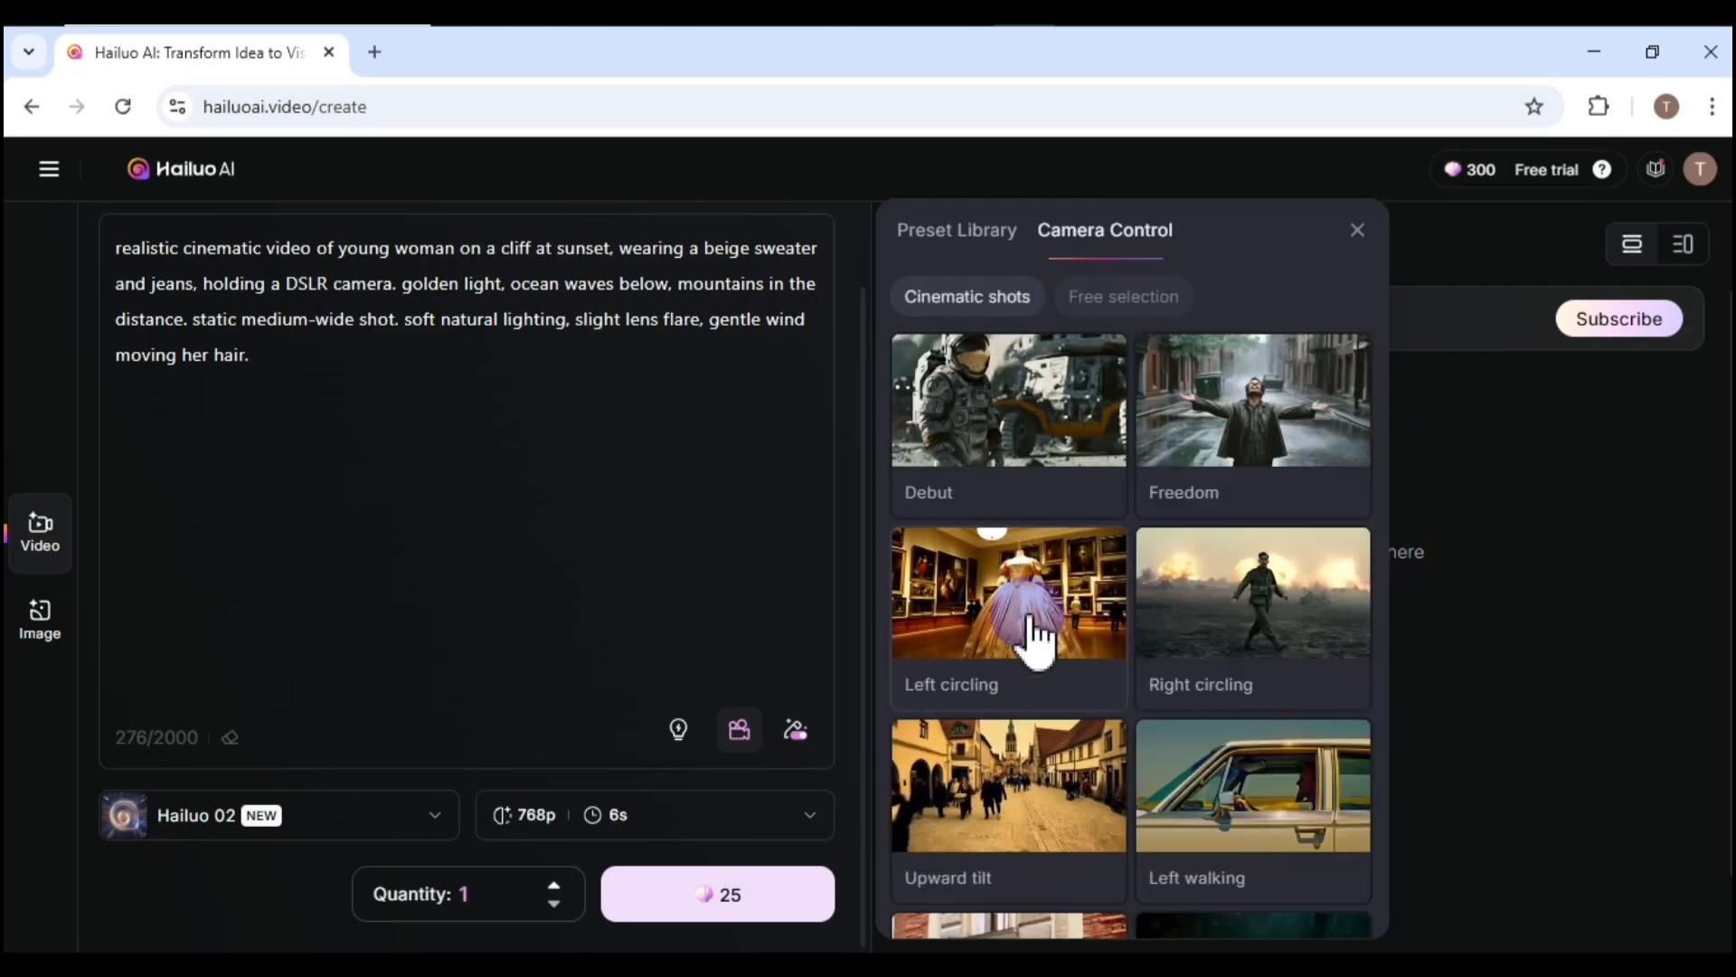
click(1197, 472)
click(1017, 443)
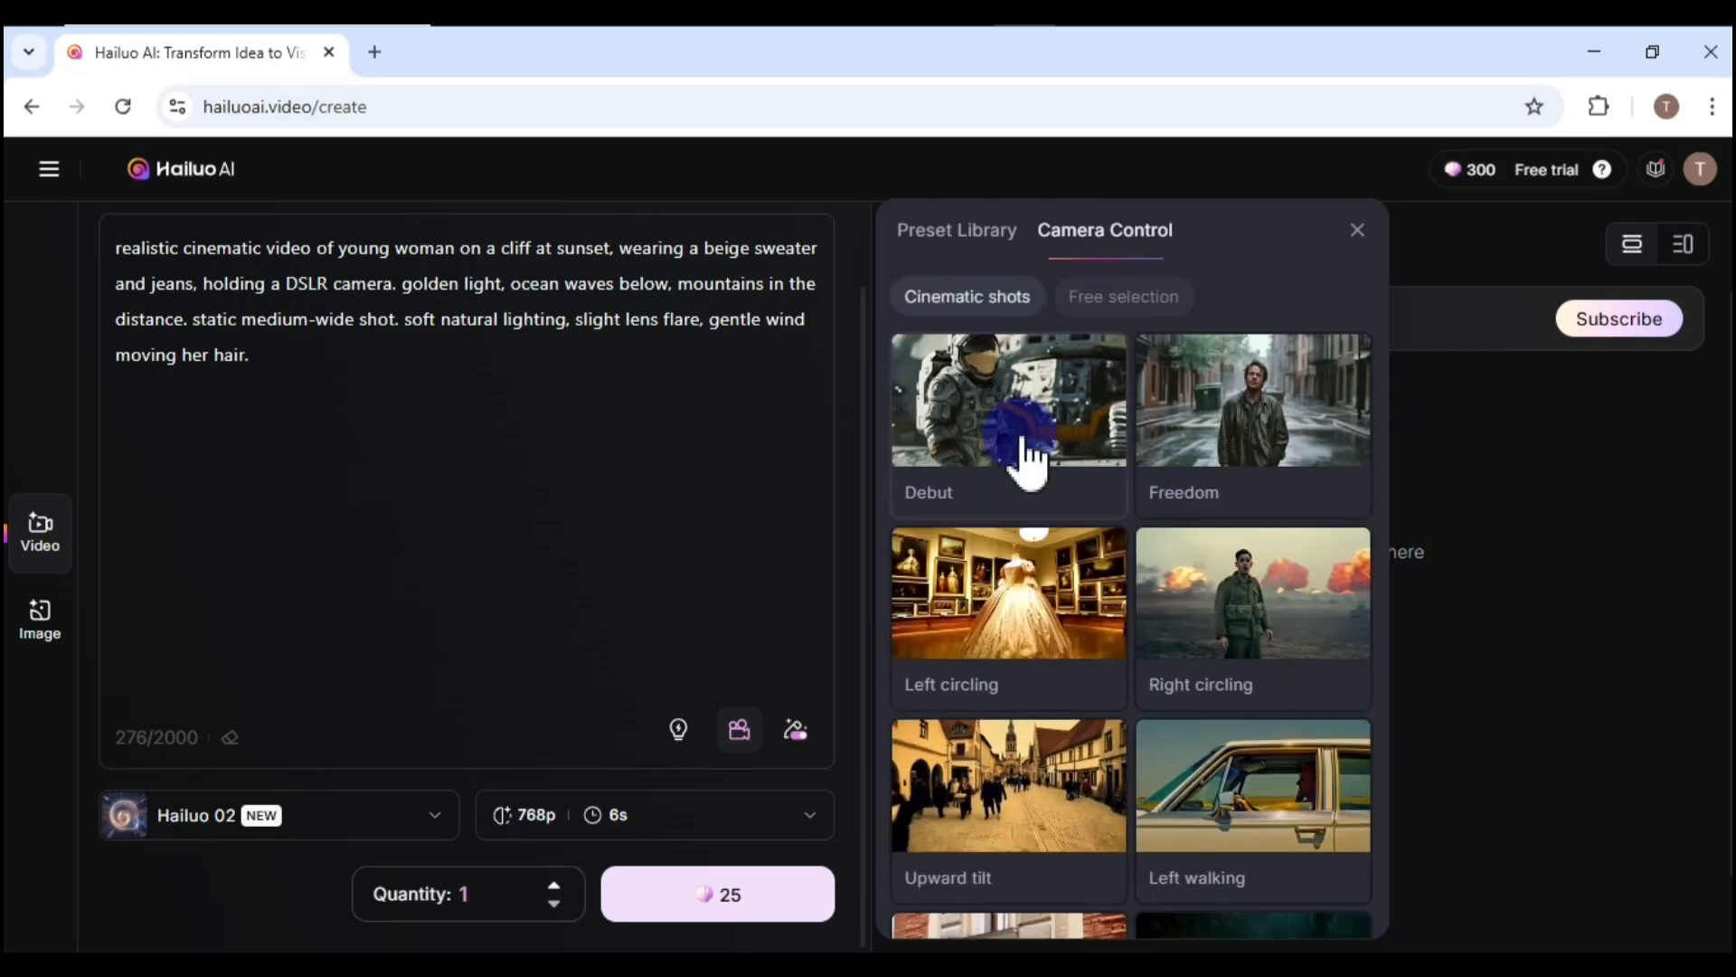
click(1133, 427)
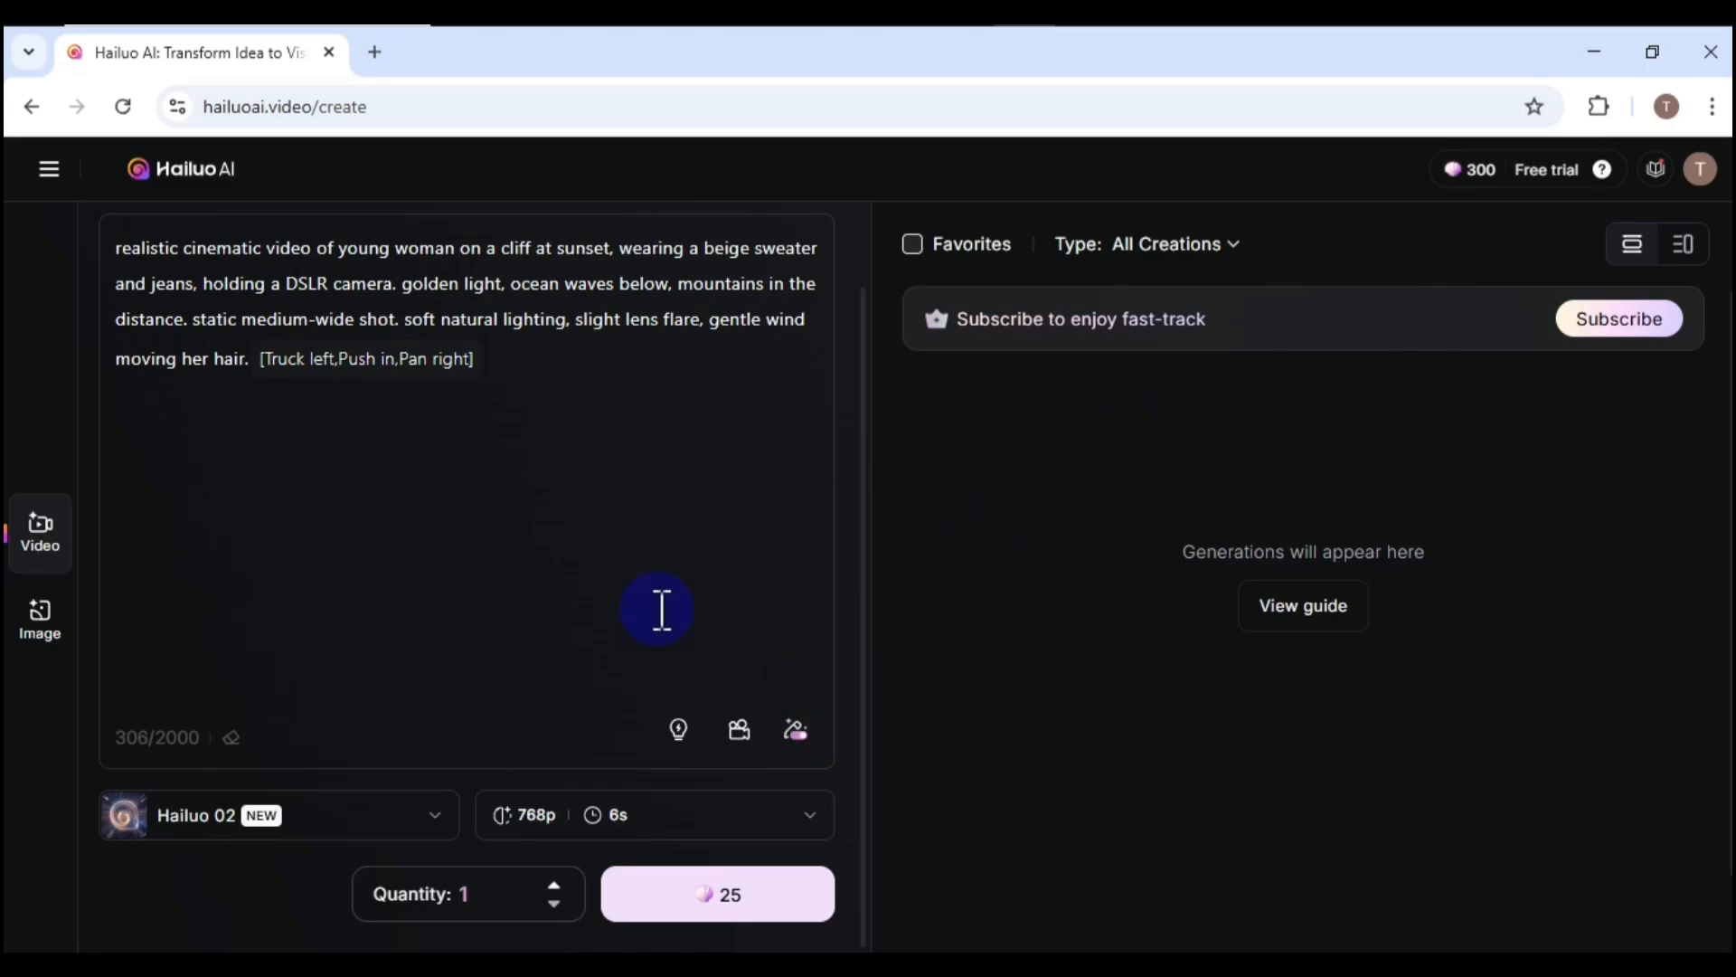
Step: Generate one video from the prompt using the Hailuo 02 model, 768p resolution and 6s duration
click(347, 834)
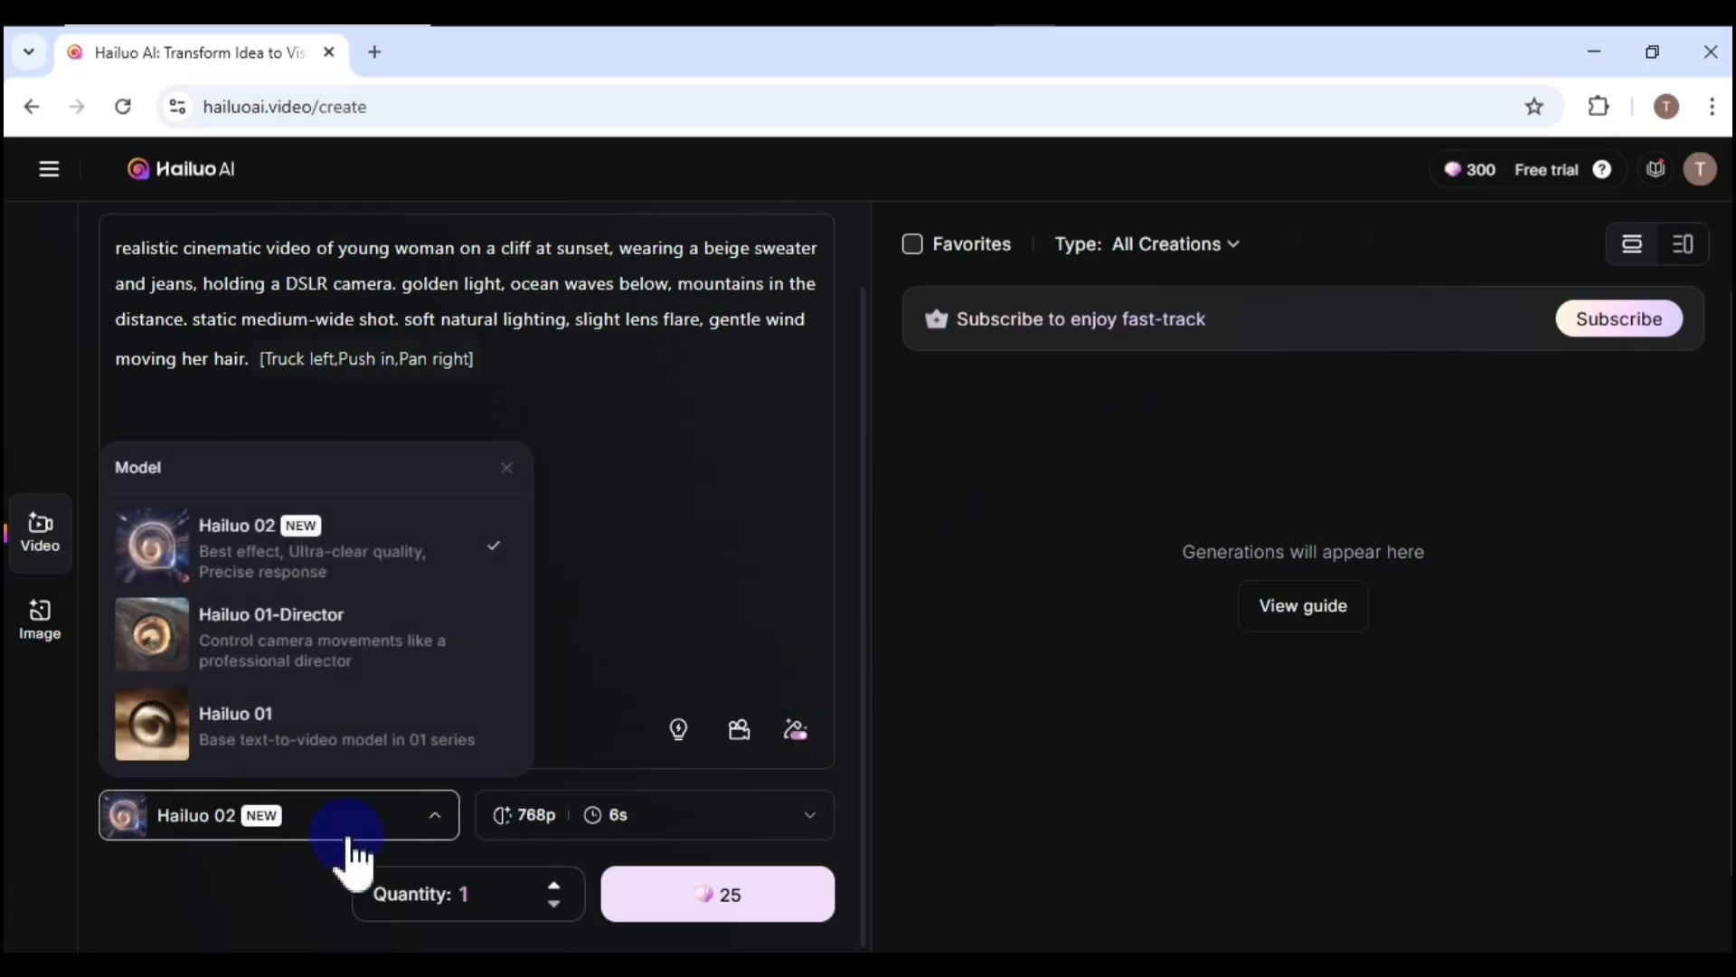
click(485, 570)
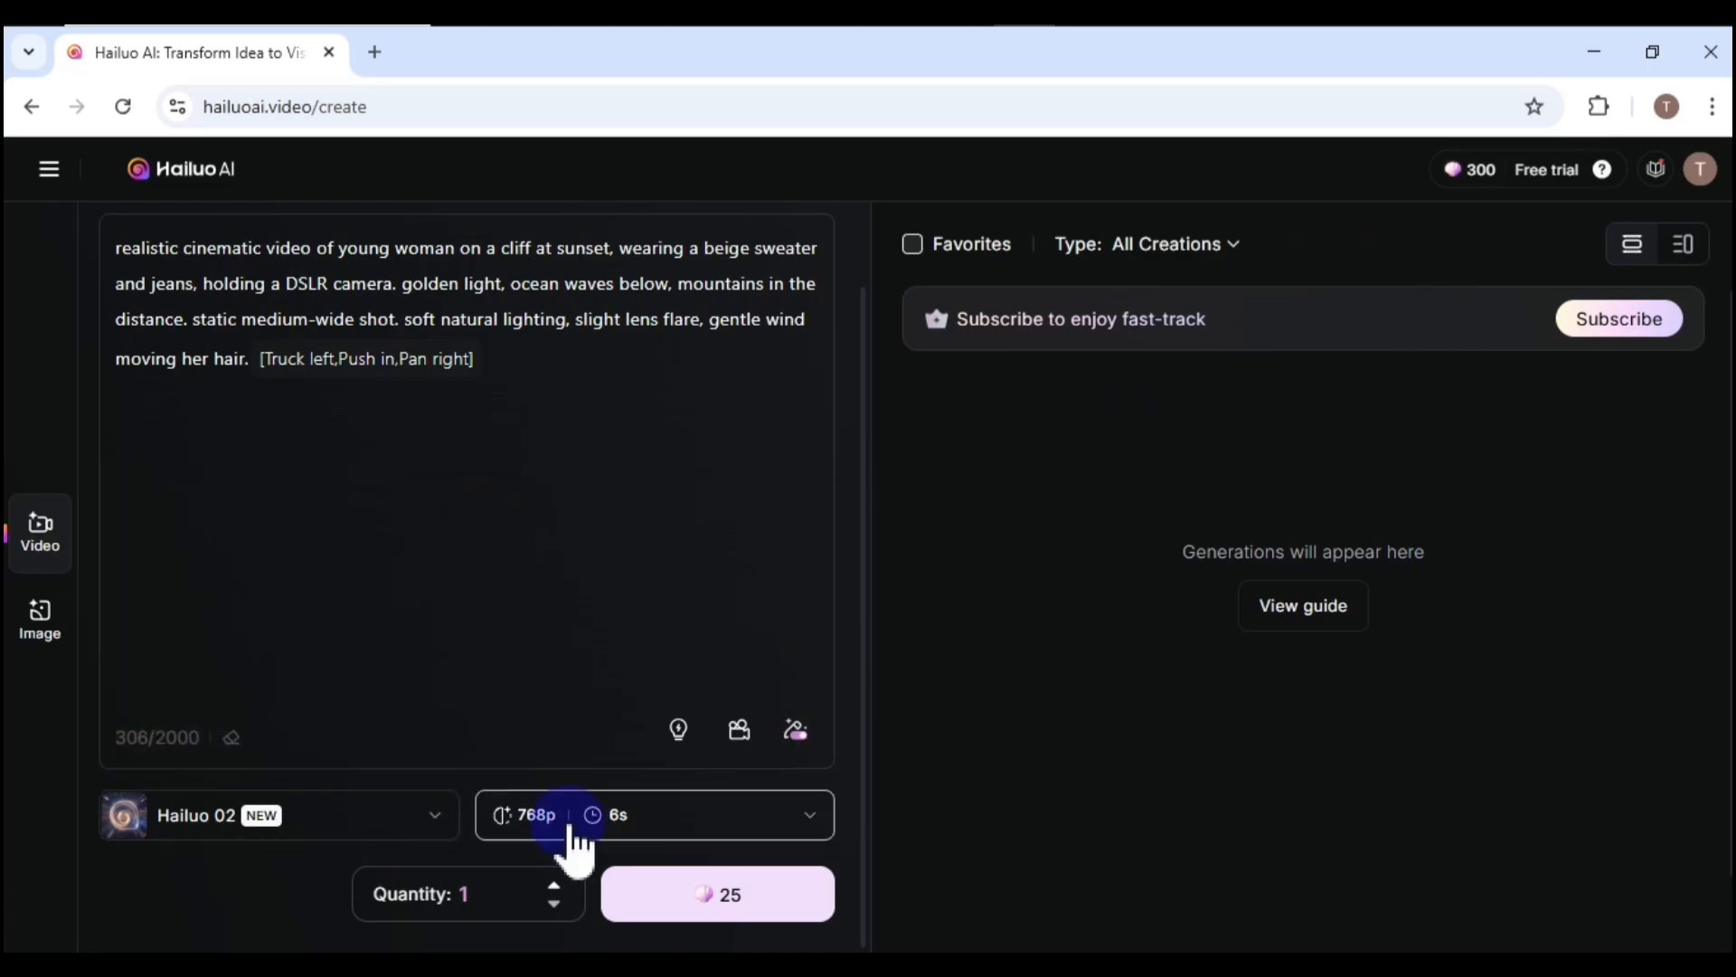
click(570, 830)
click(566, 588)
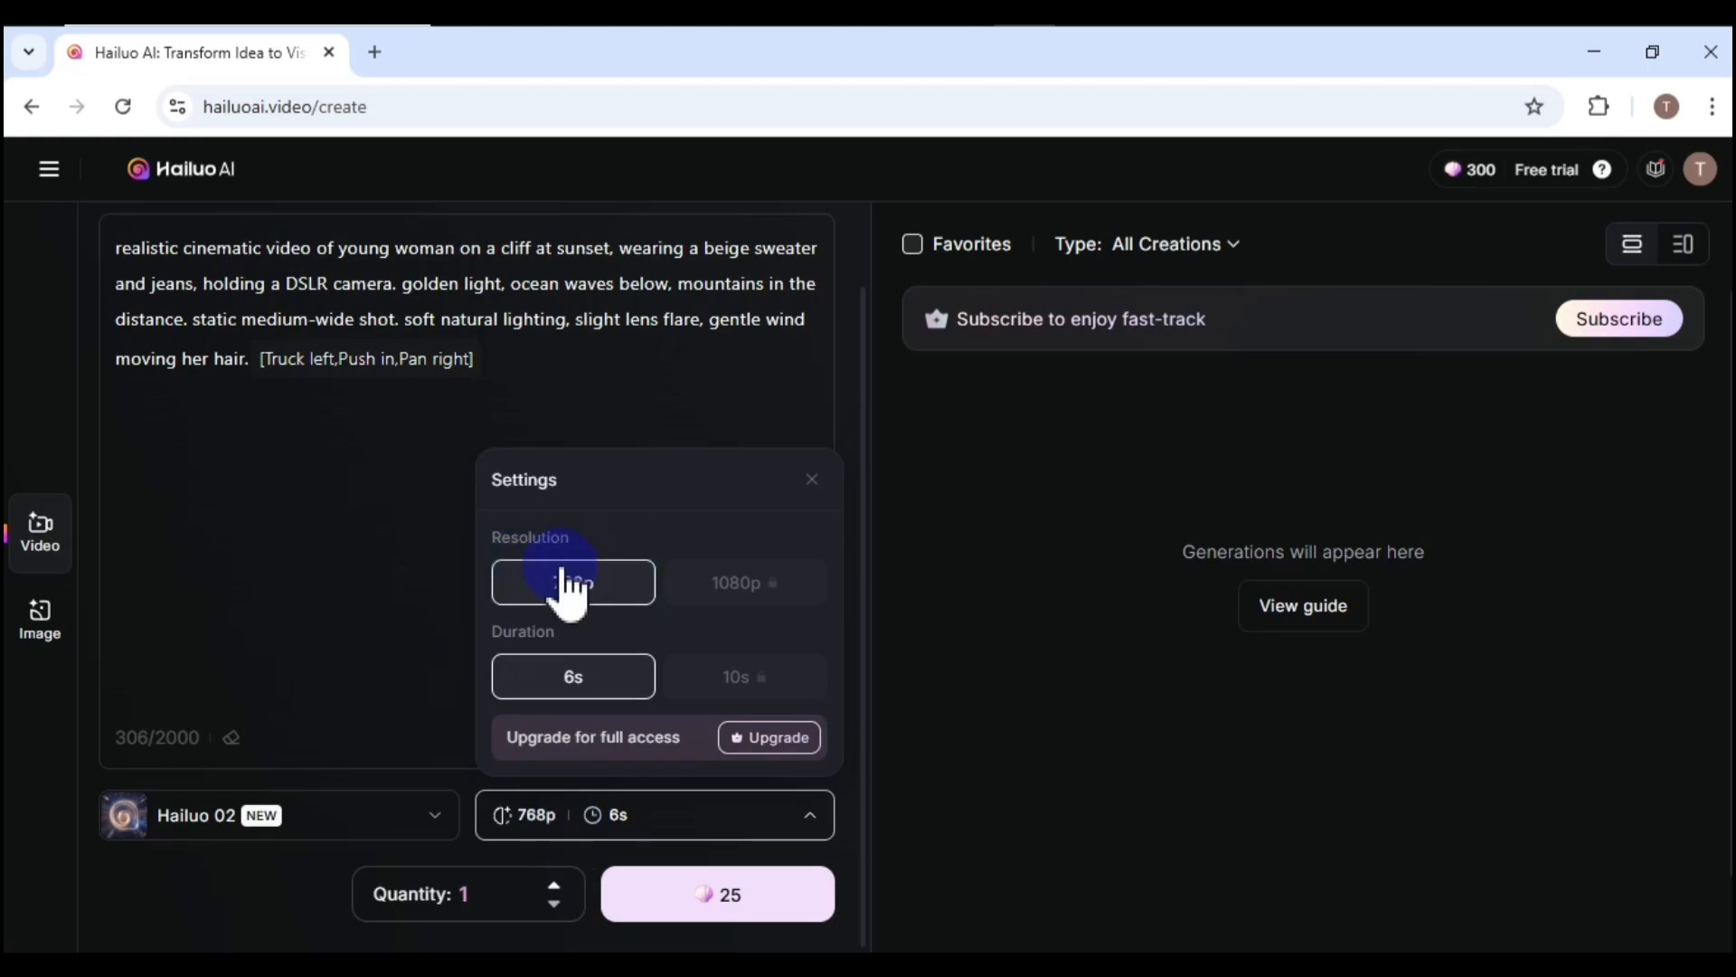
click(732, 589)
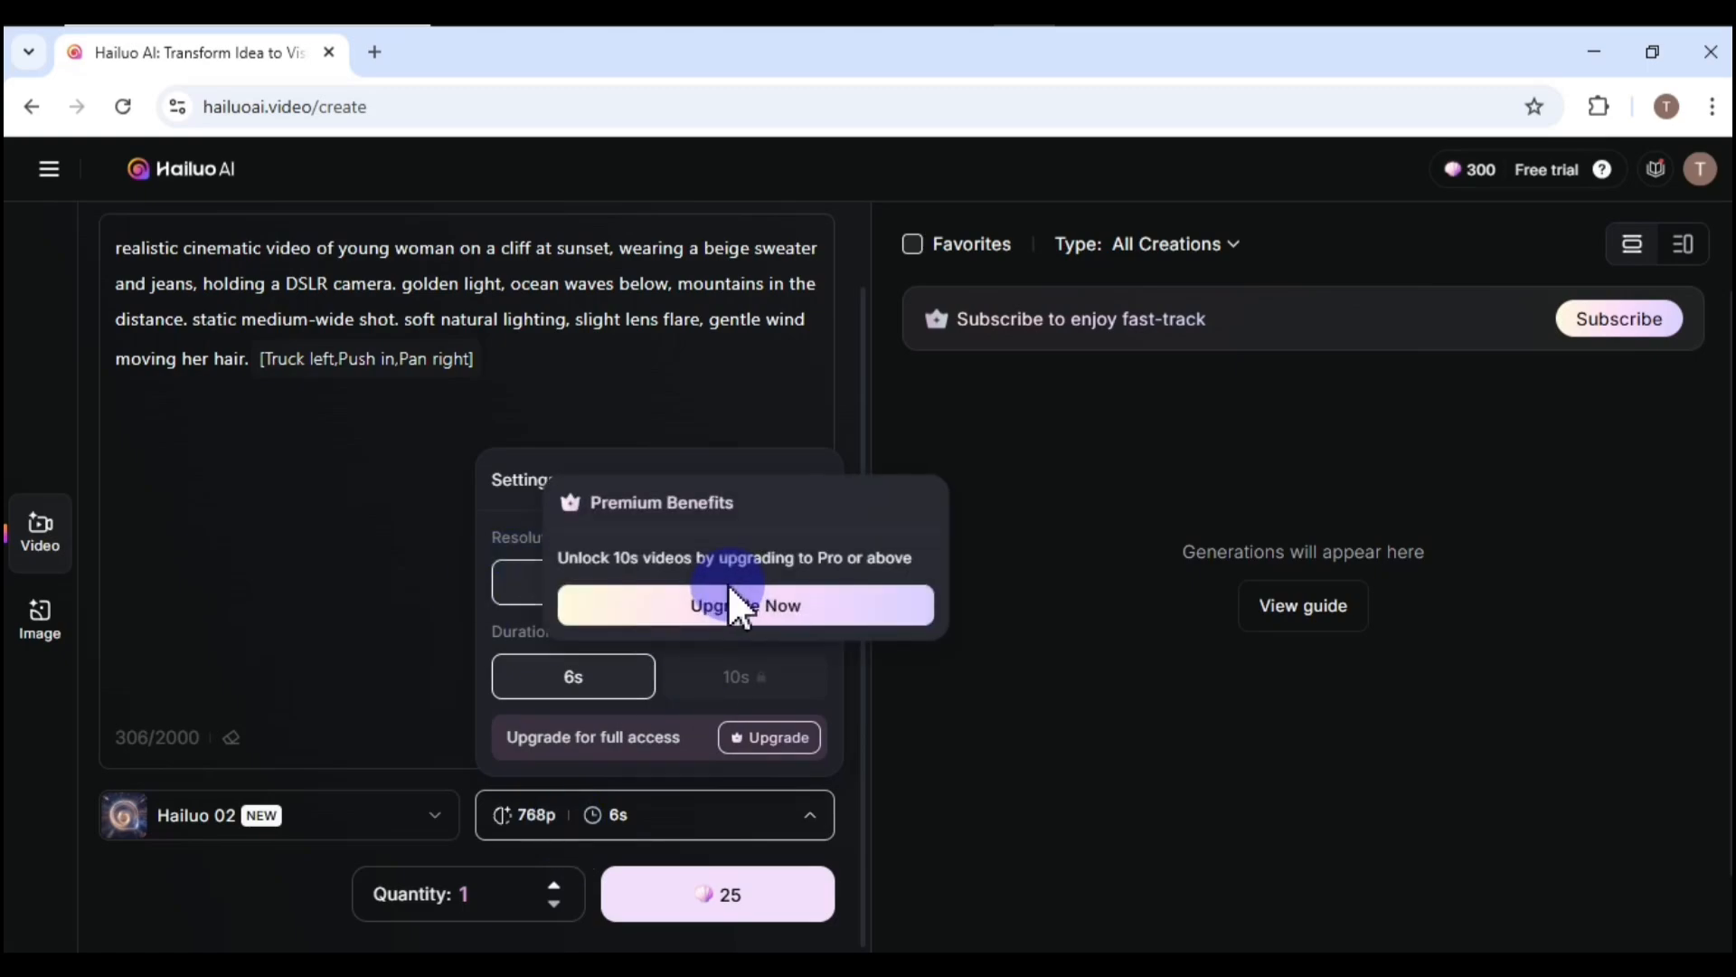
click(448, 627)
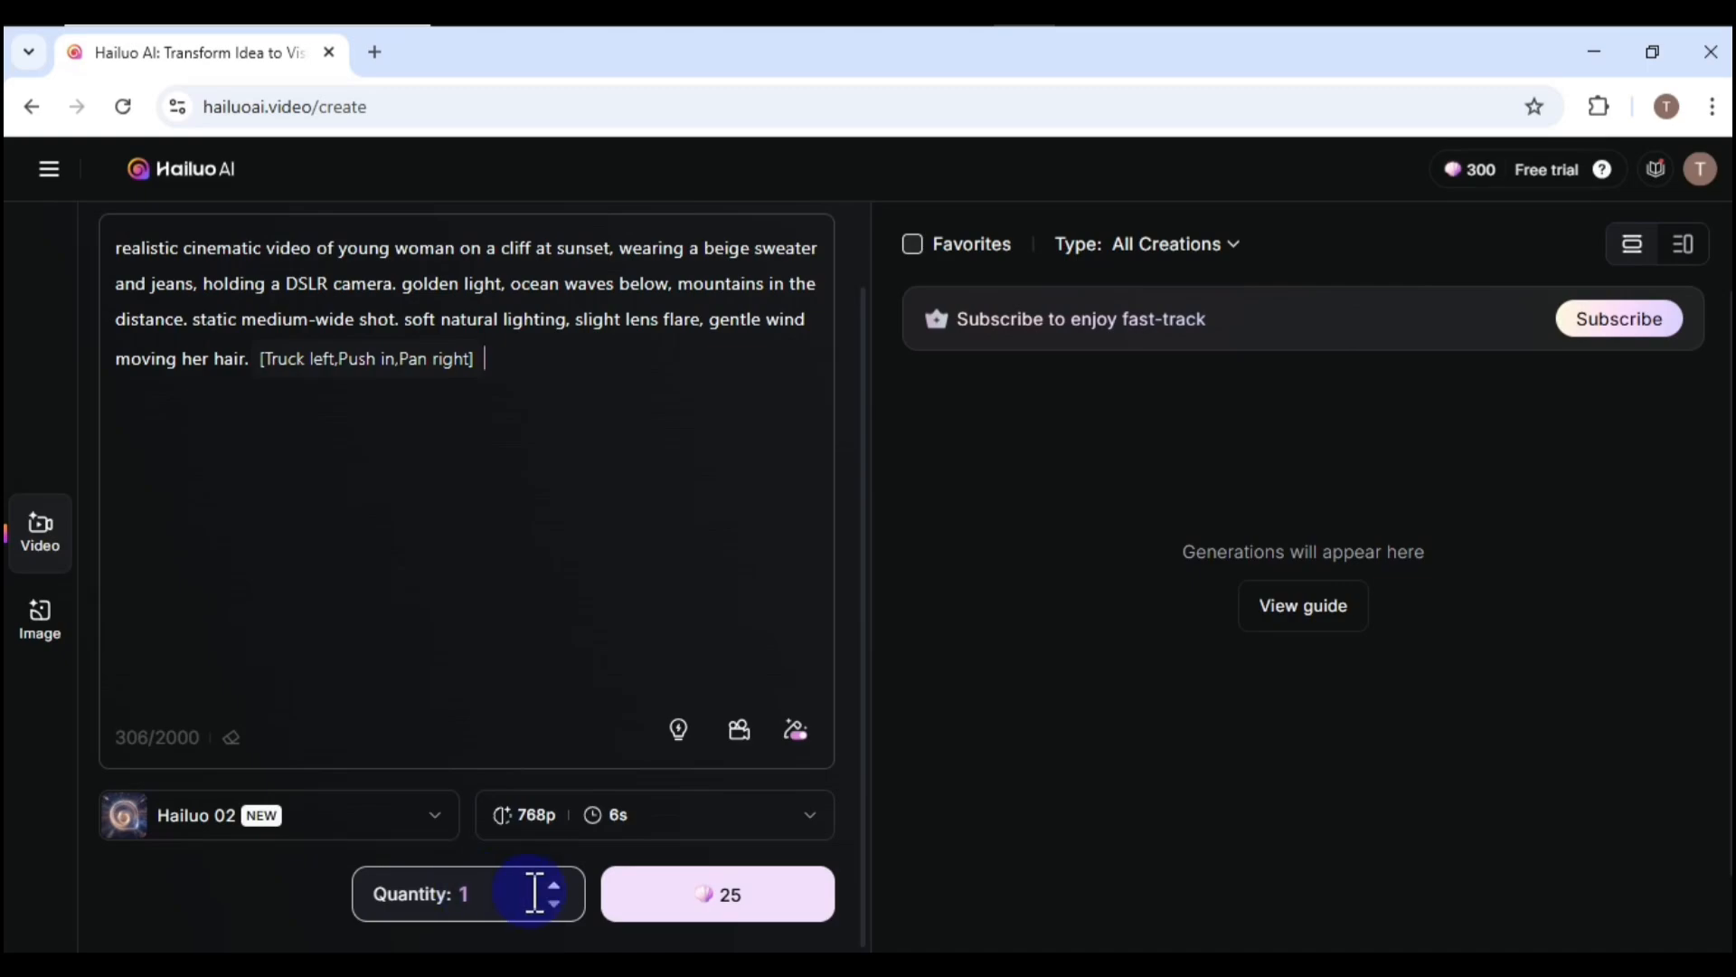
click(696, 914)
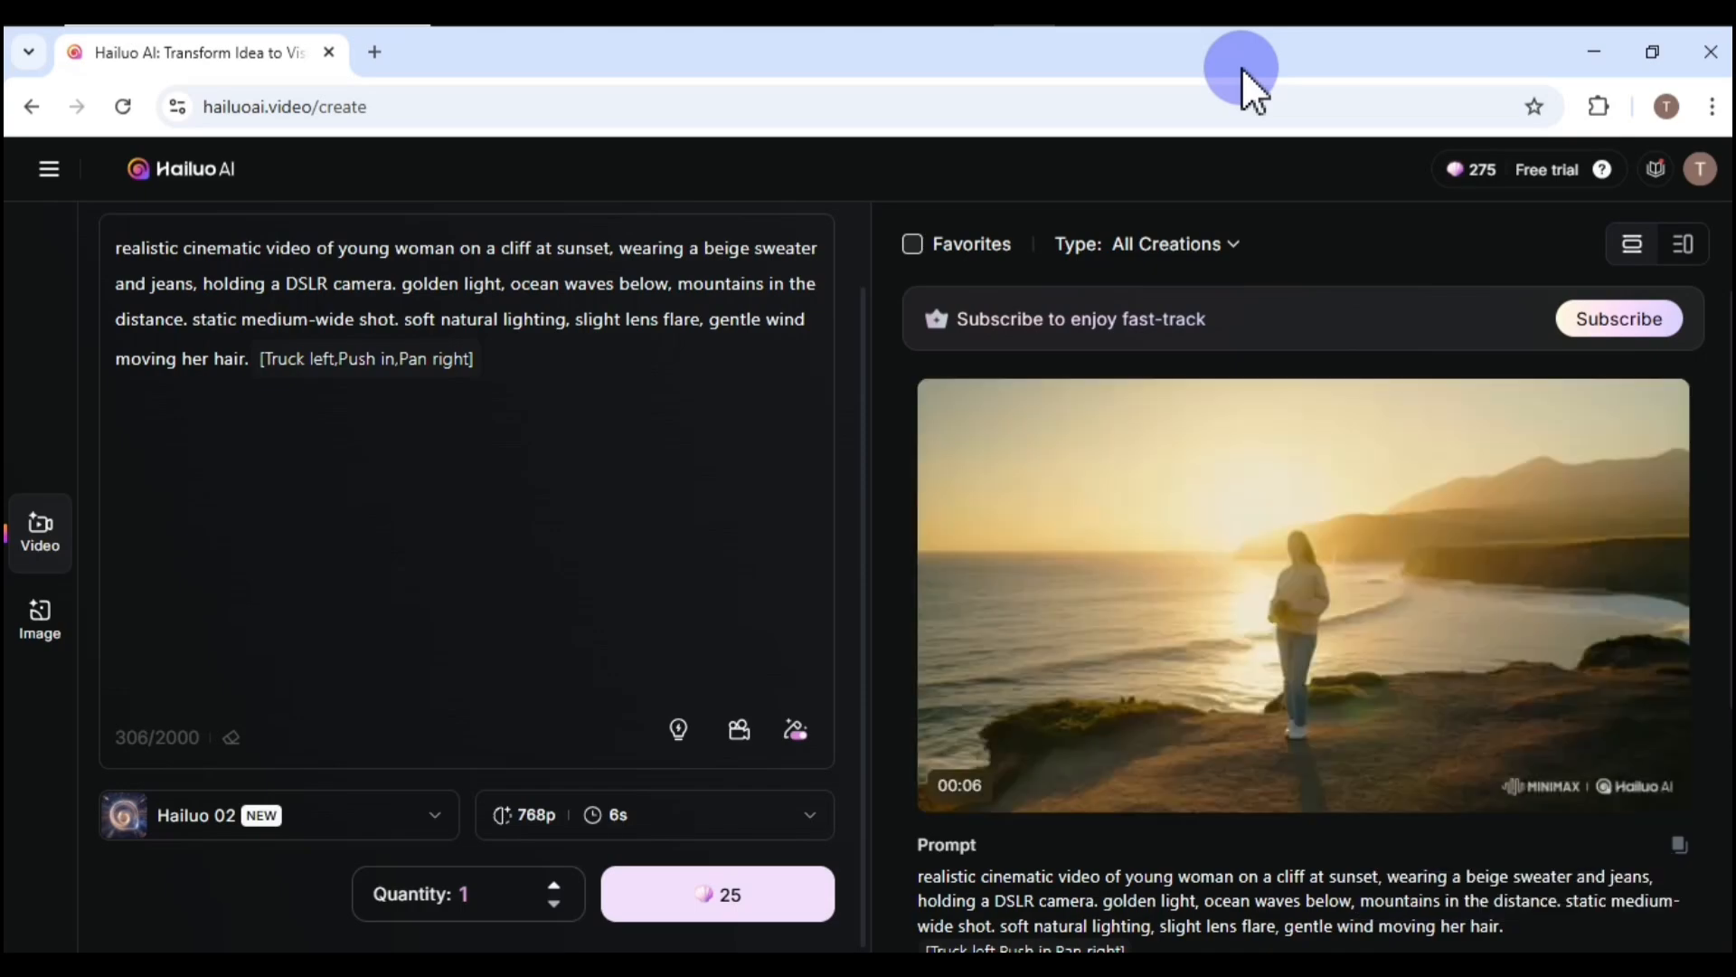
Step: Play the generated cliff sunset video in its detail view and return to the video creator
click(1198, 628)
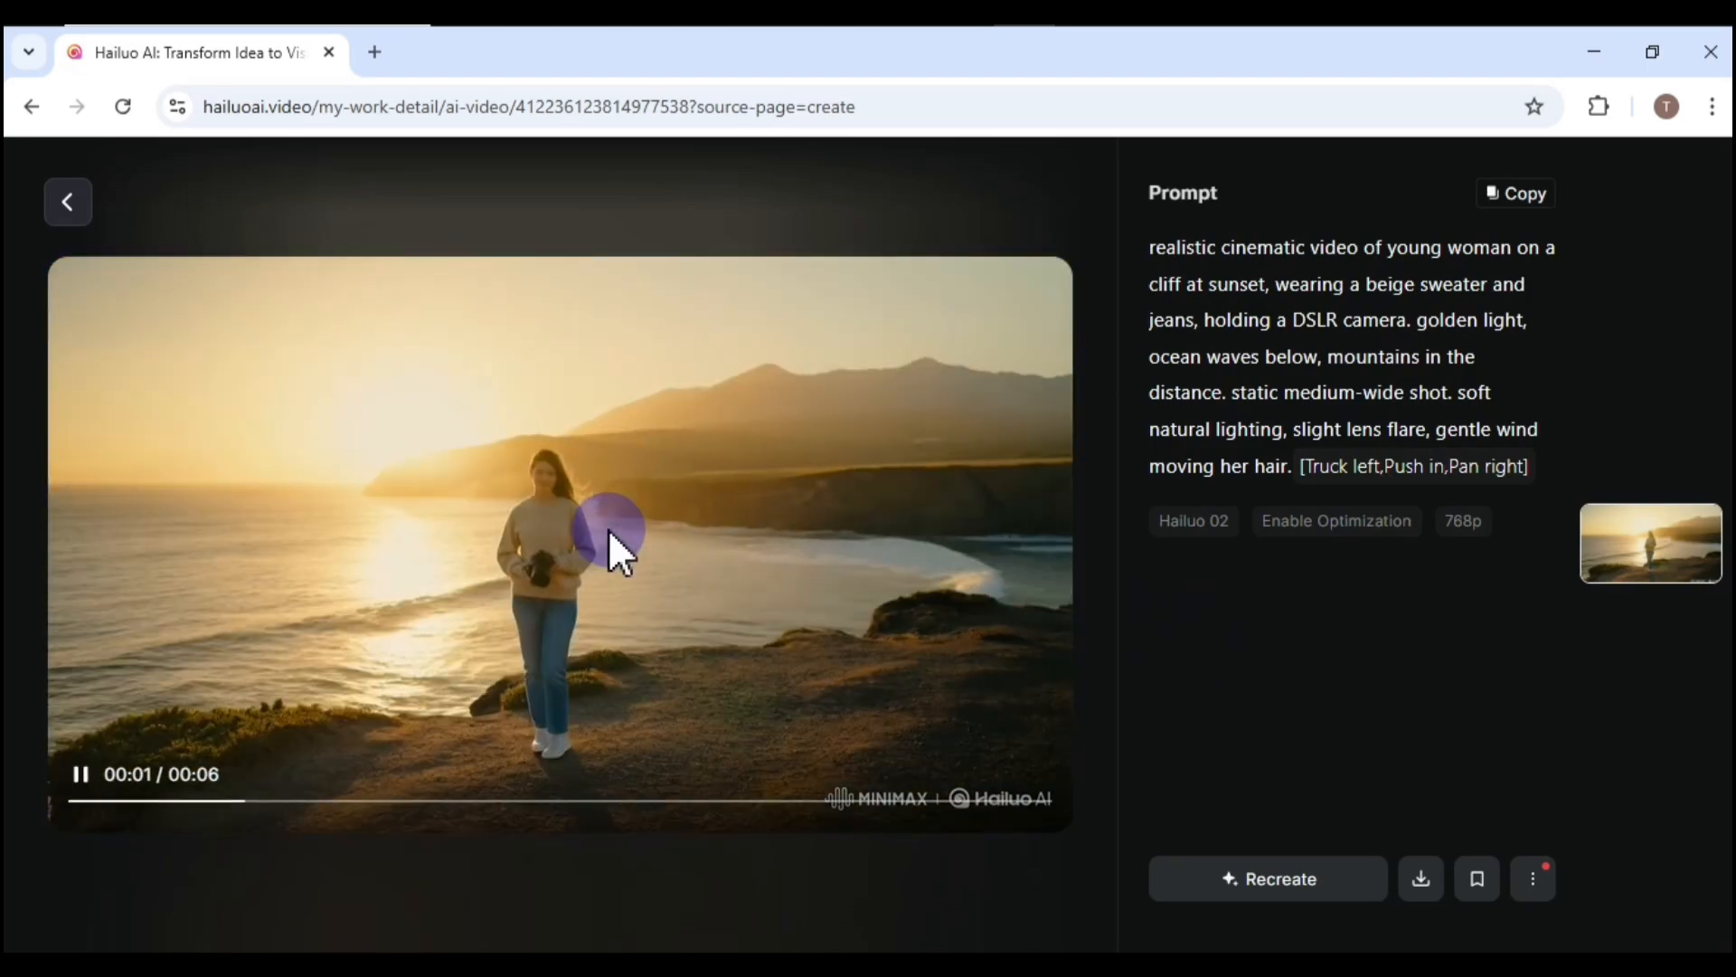
click(79, 776)
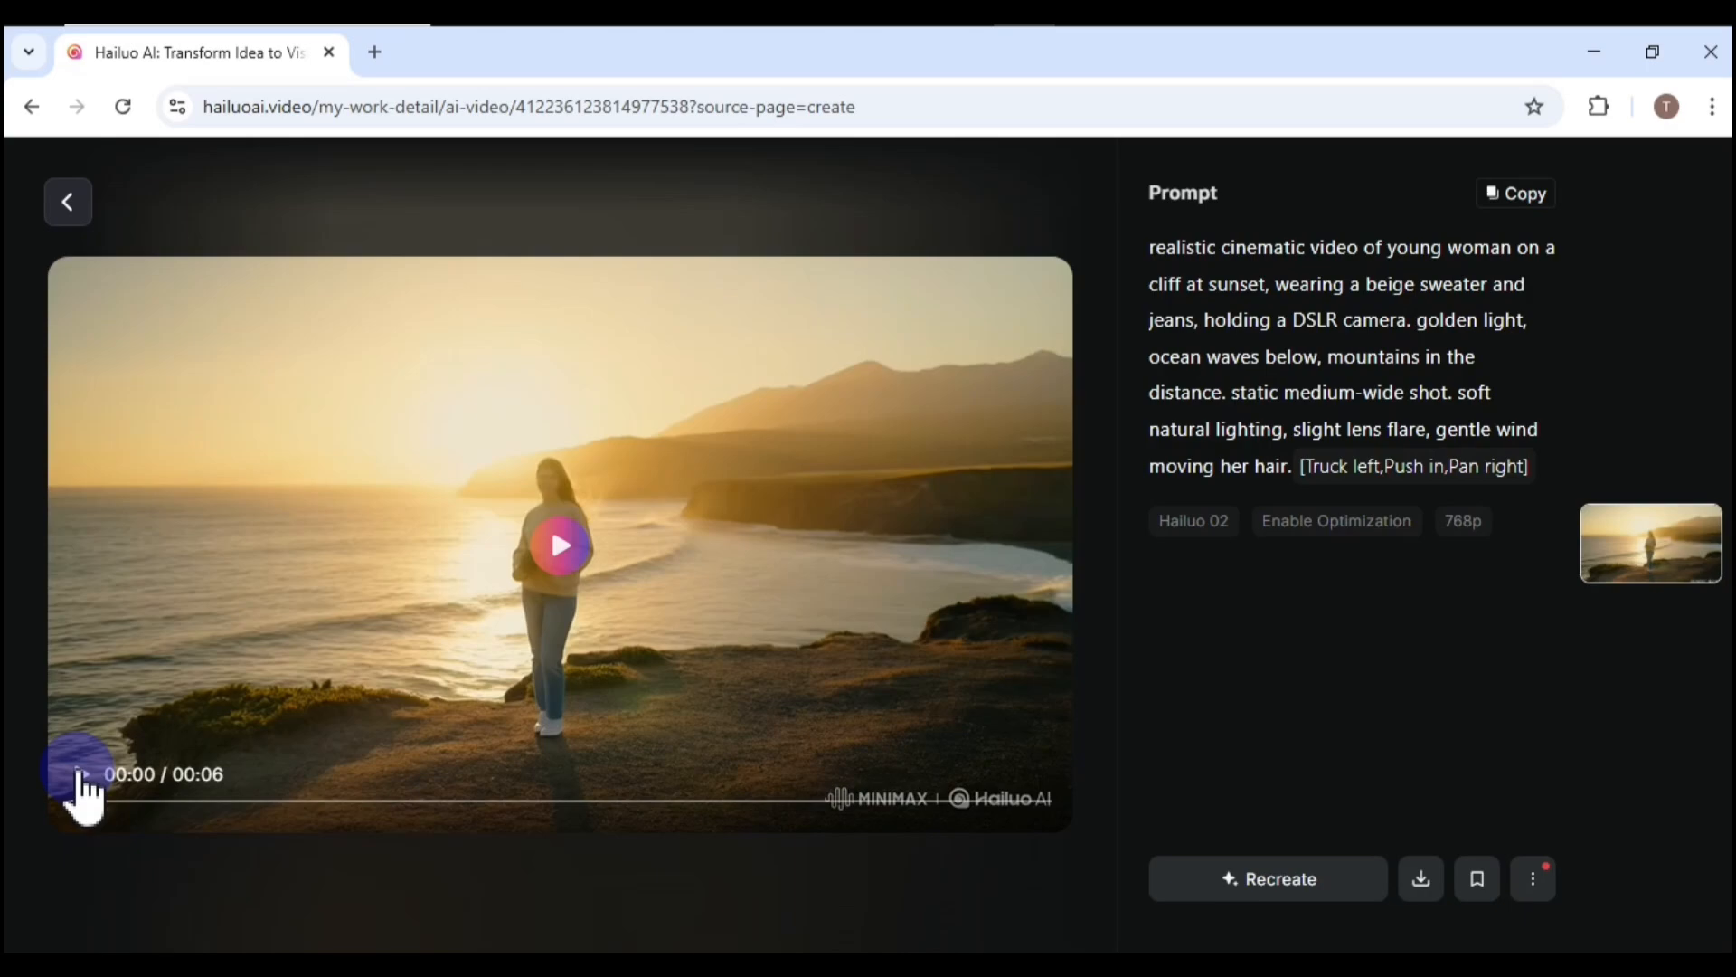
click(67, 203)
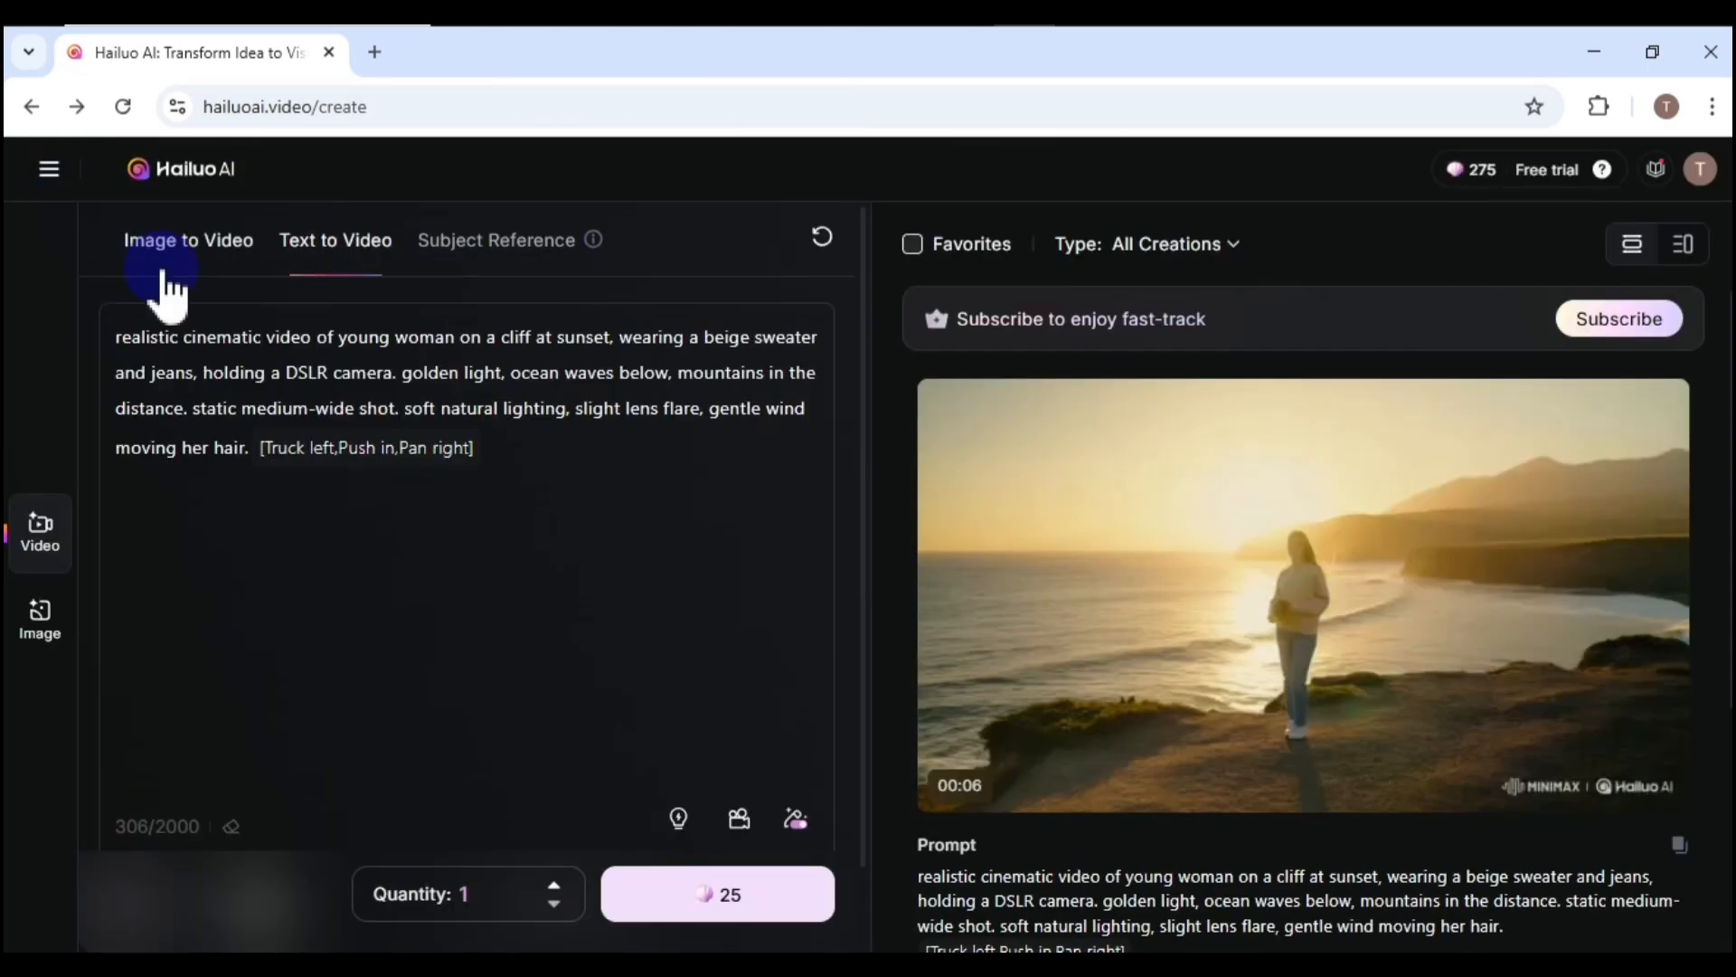
Step: Switch the video creator to Image to Video mode
click(192, 261)
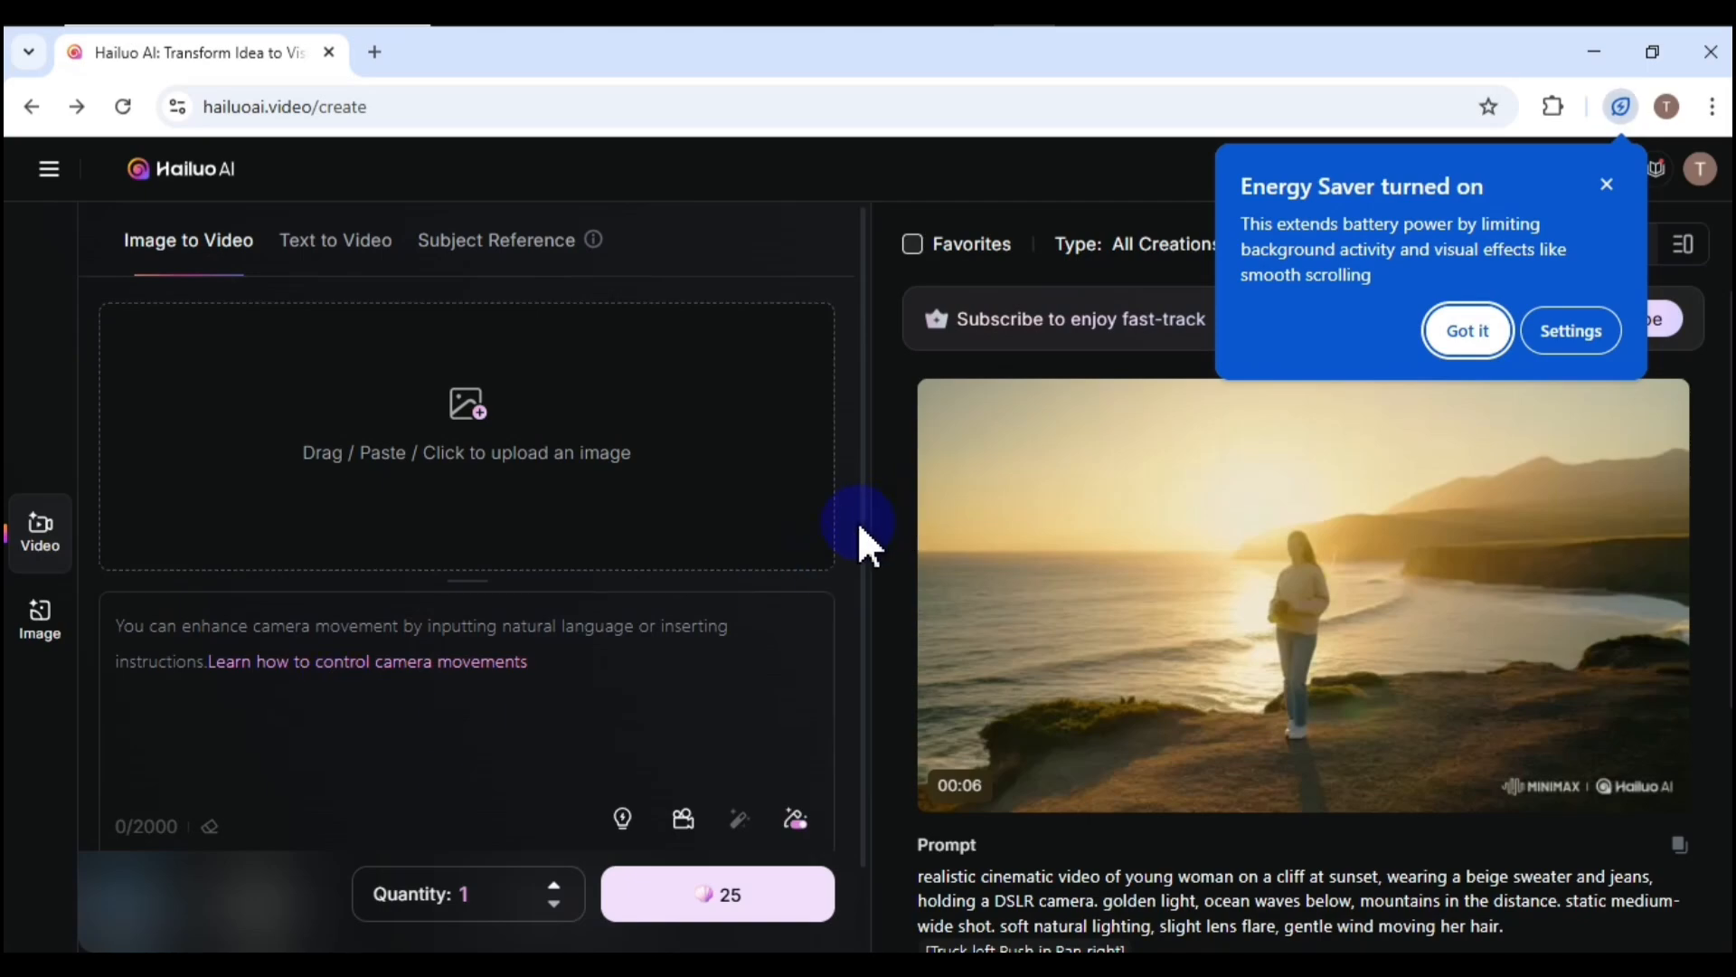
scroll(864, 588, down, 1)
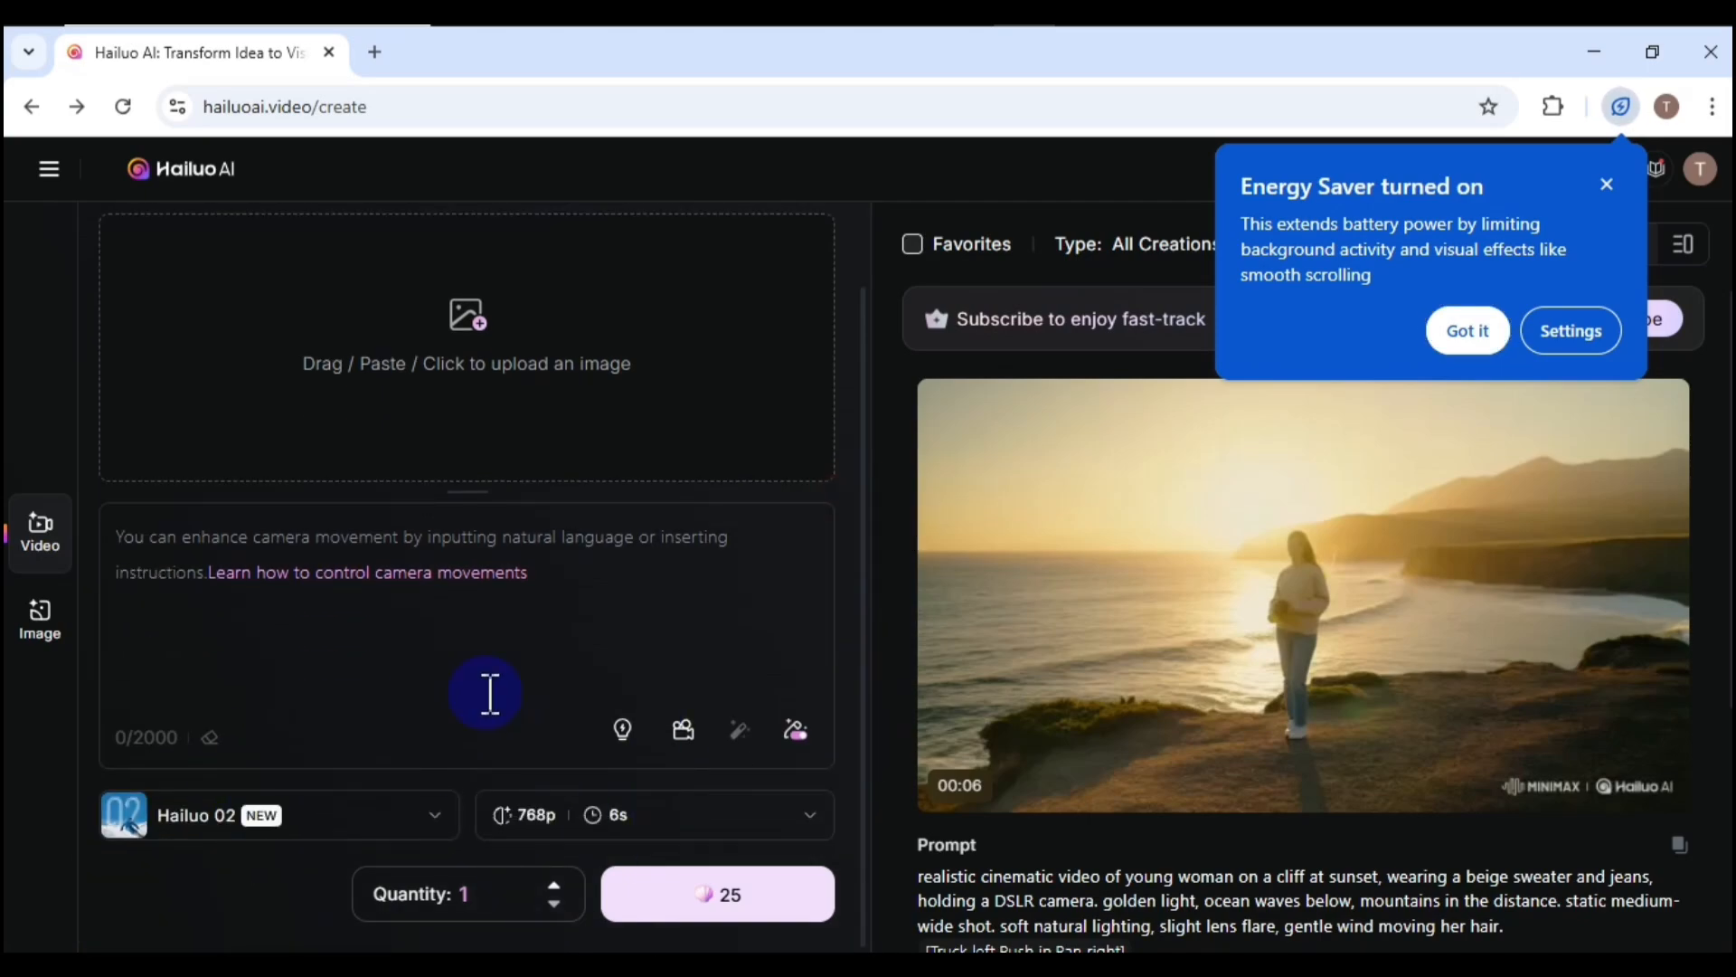